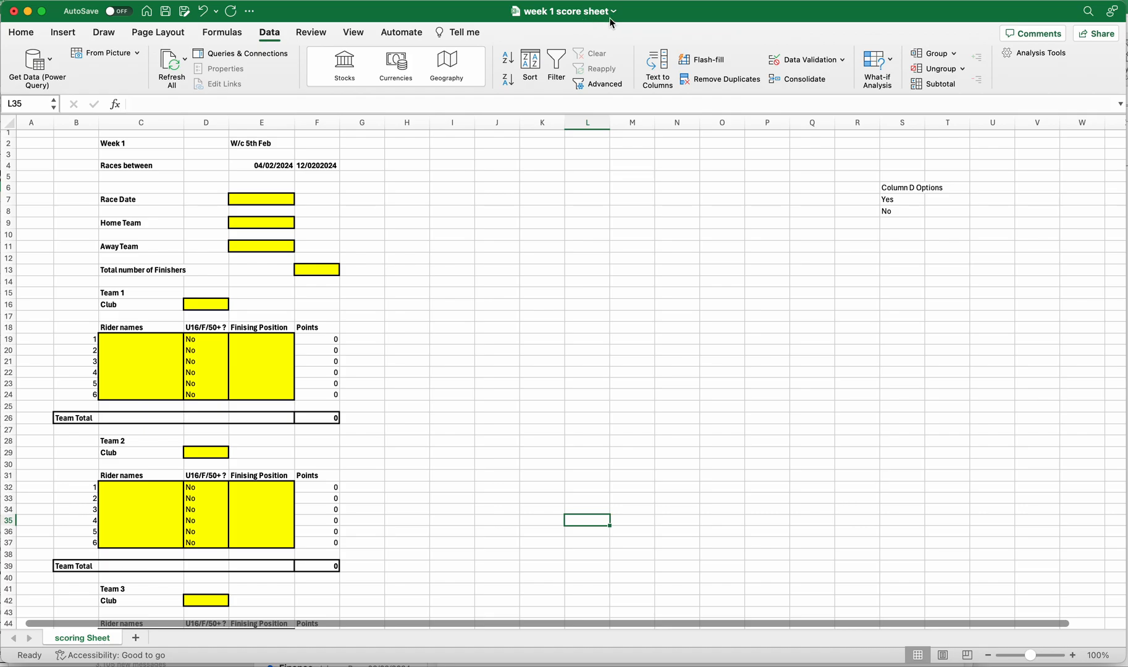
Step: Examine the header cells for the week number, week commencing and the dates the races fall between
click(150, 144)
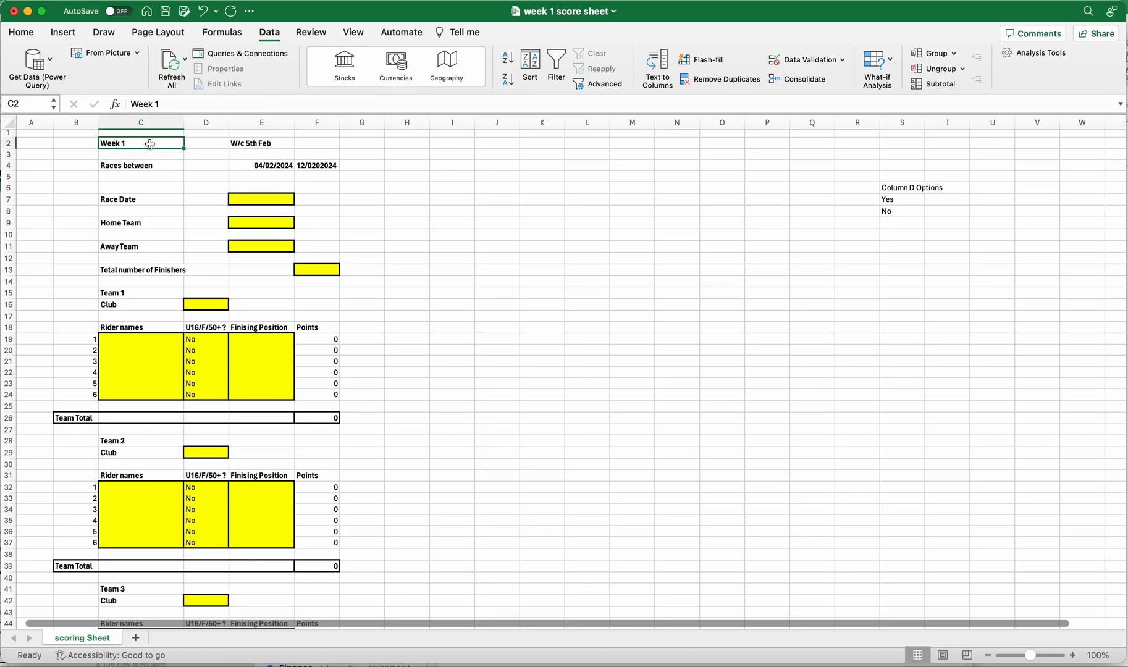
click(273, 146)
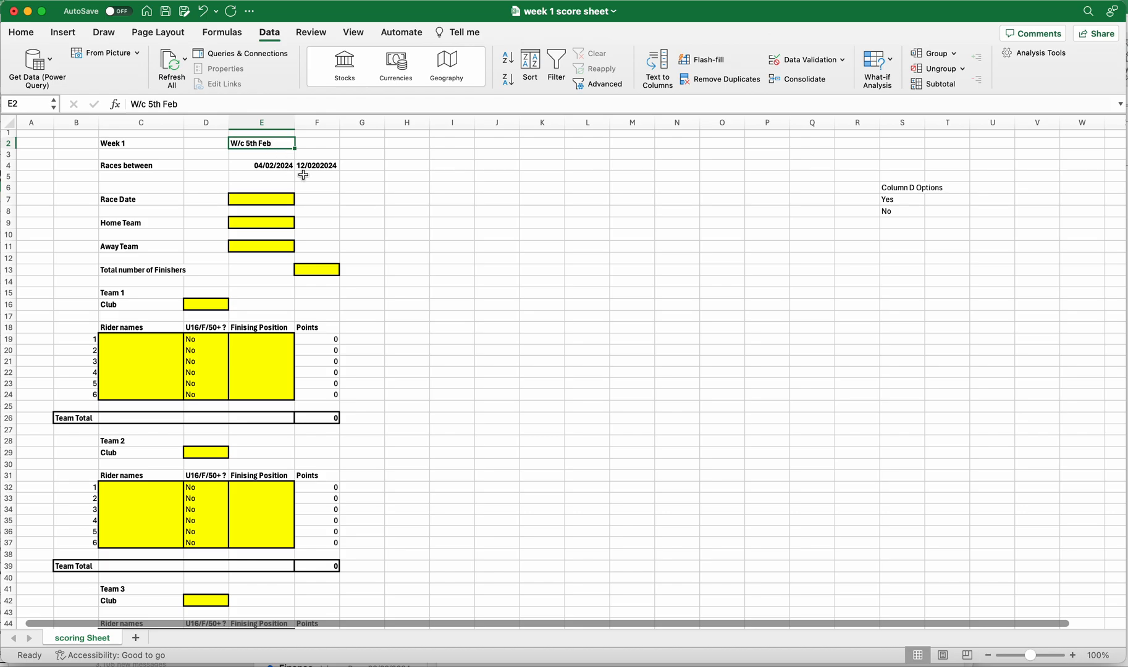
click(134, 165)
click(250, 166)
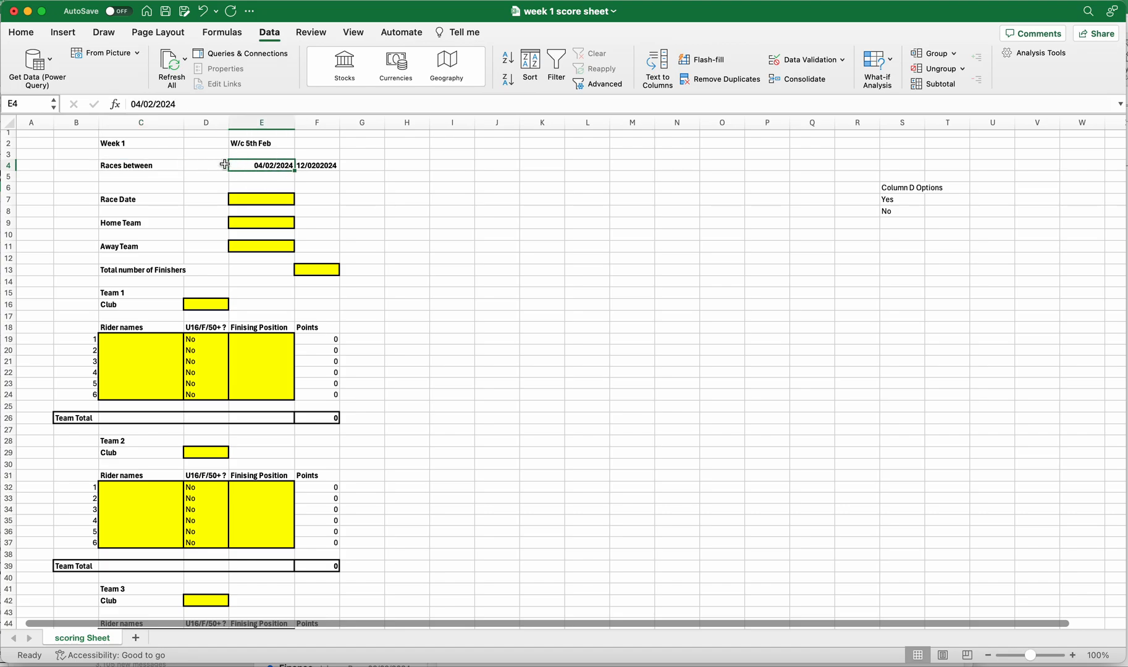
click(331, 166)
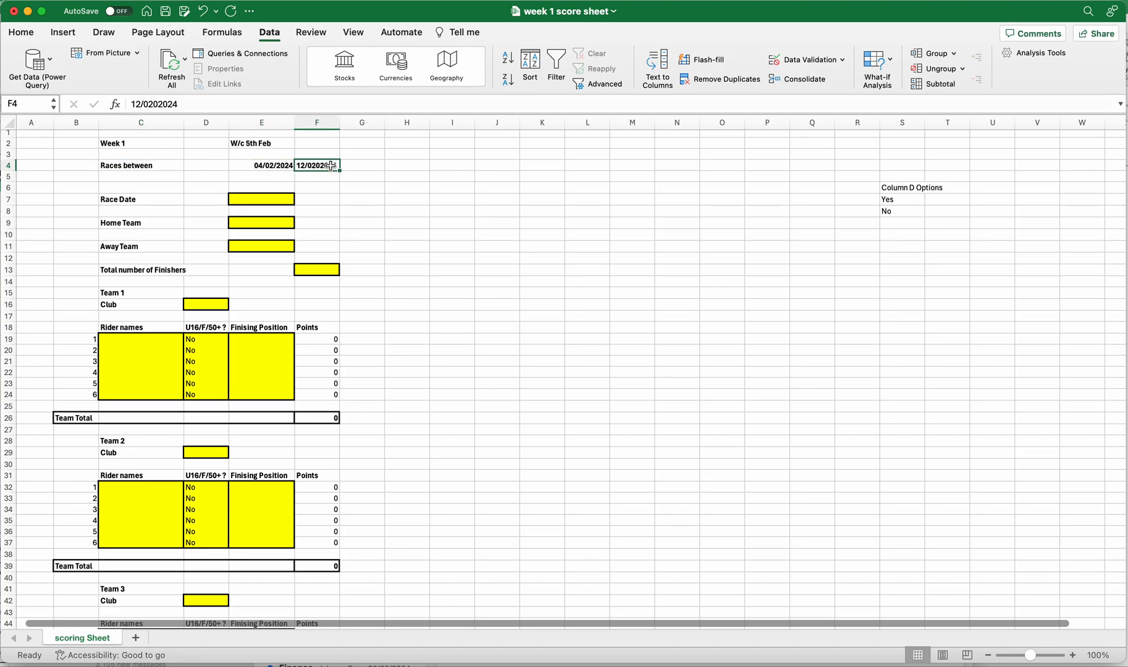
Step: Enter 5/2/2024 as the Race Date in cell E7
click(145, 199)
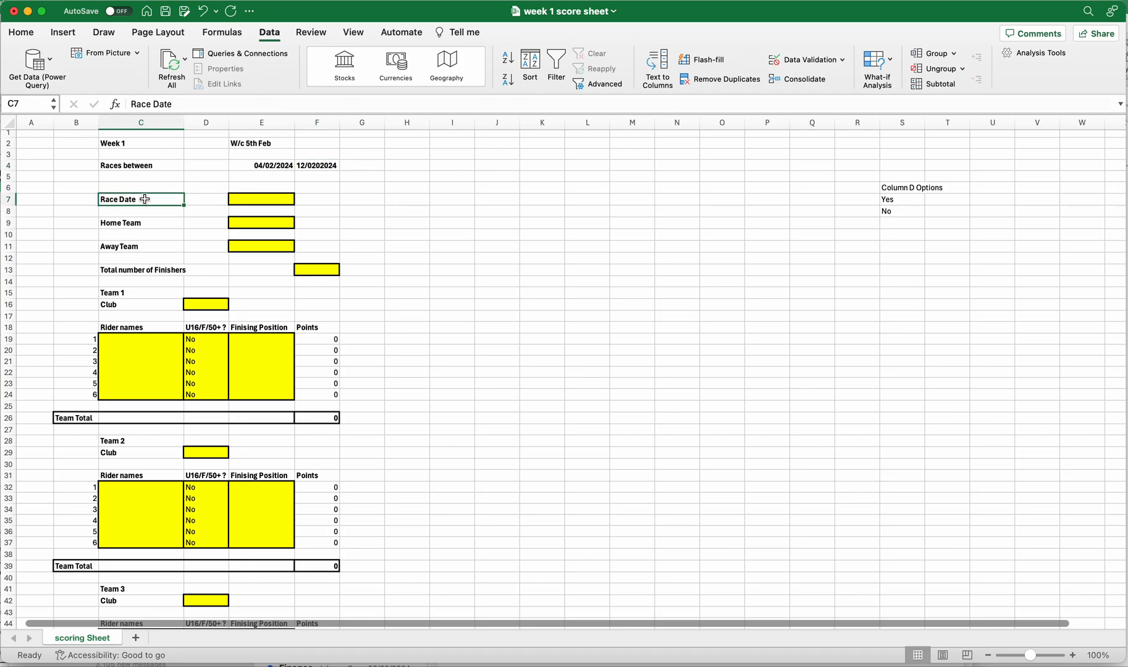
click(274, 201)
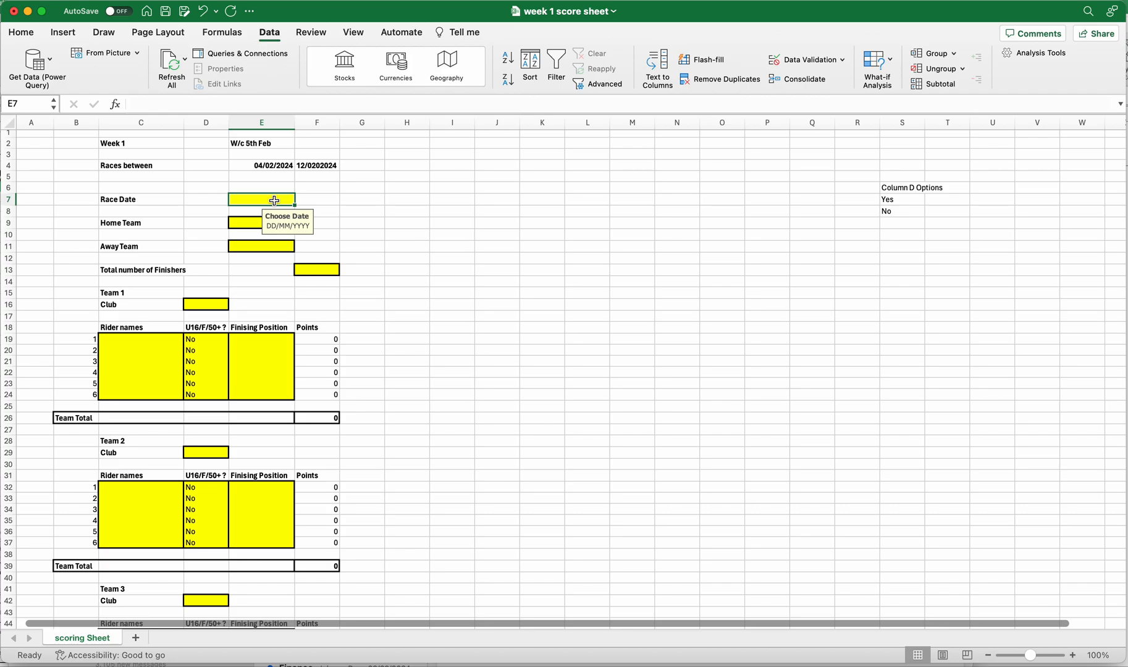
text(5/2/2024)
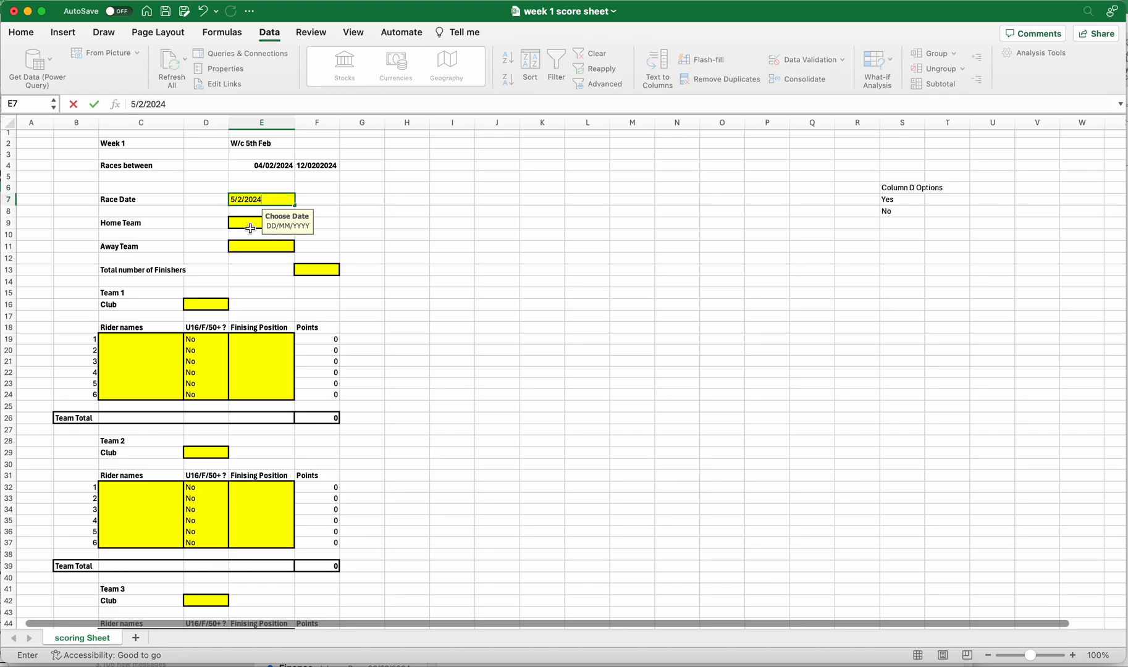
key(Return)
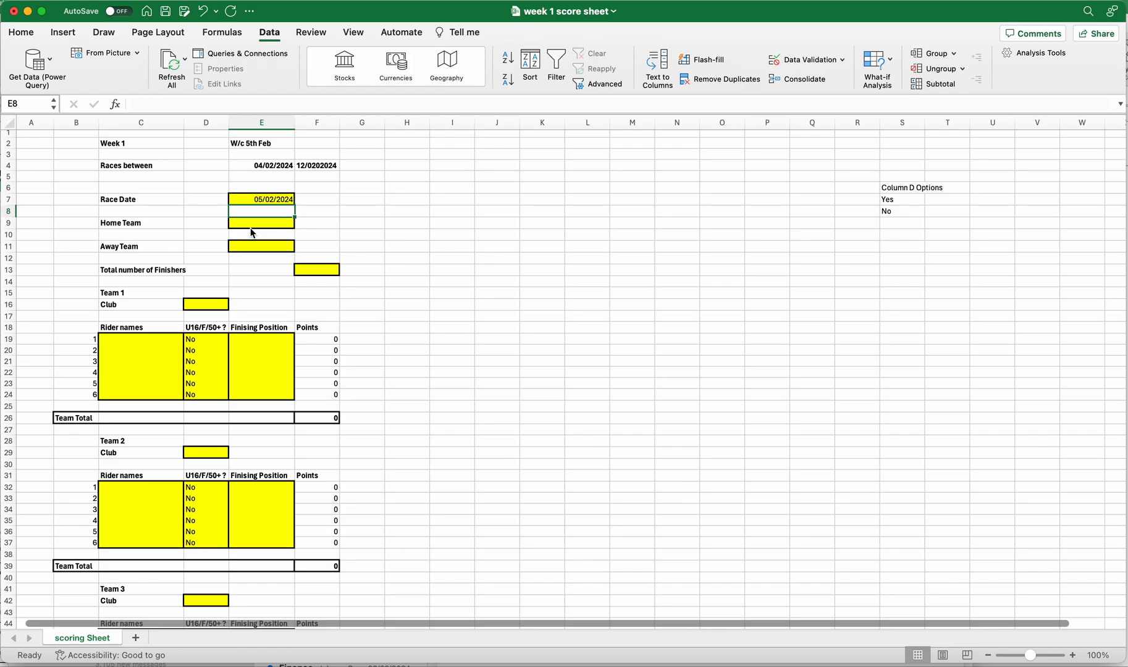
Step: Enter Lincoln as the Home Team in E9 and Brad as the Away Team in E11
click(258, 223)
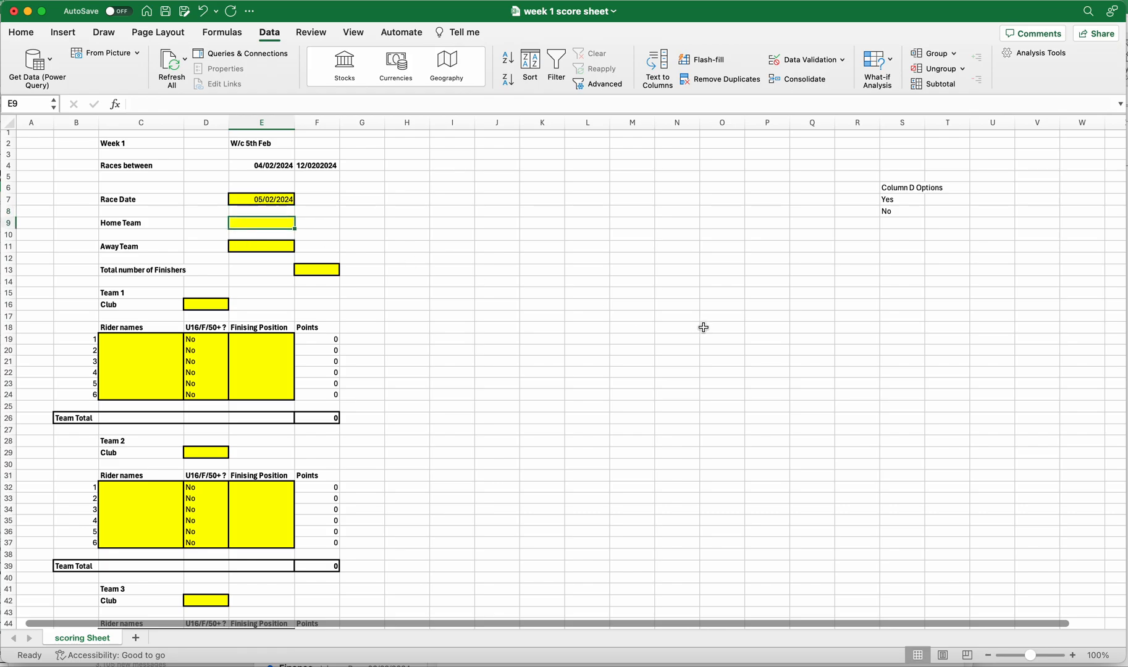
text(Lincoln)
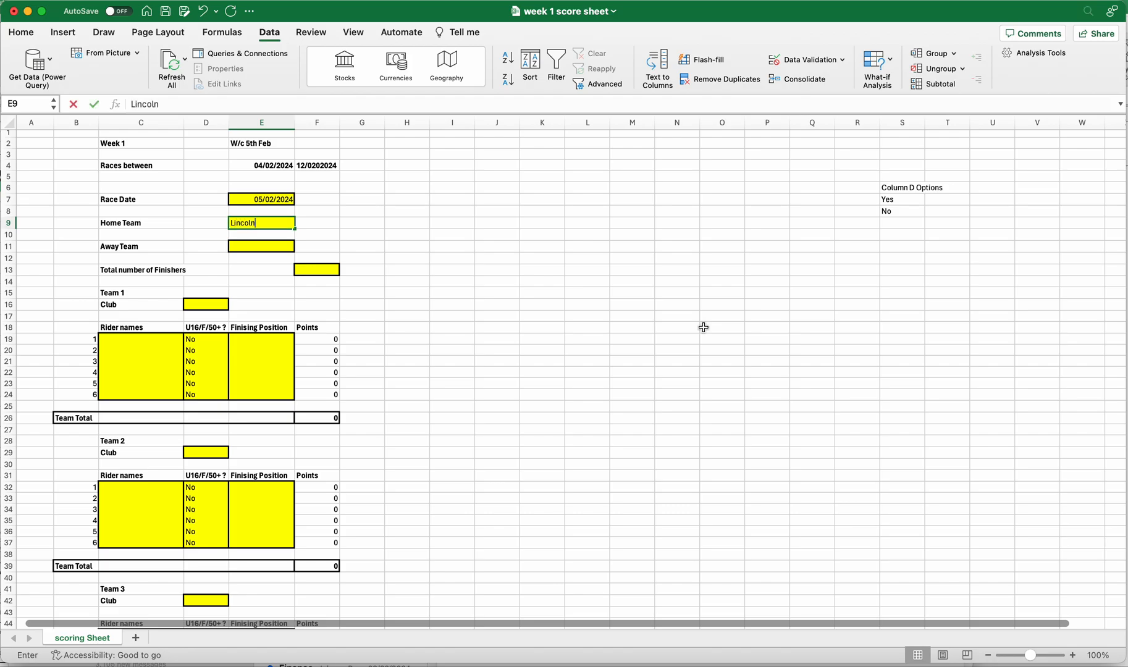
key(Return)
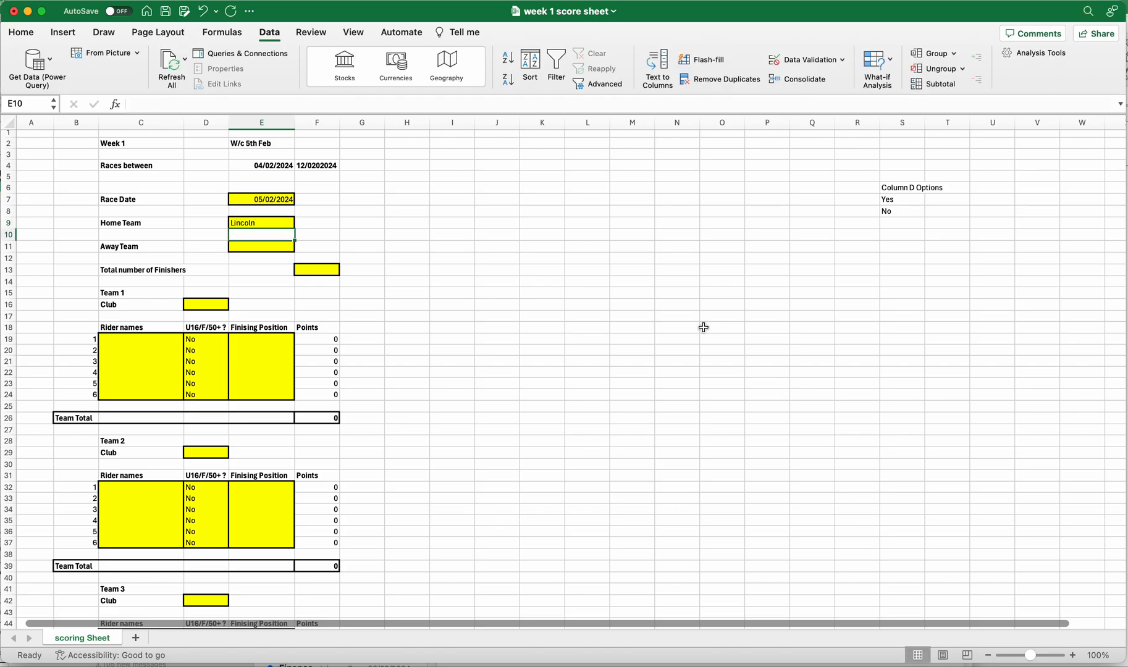
click(264, 244)
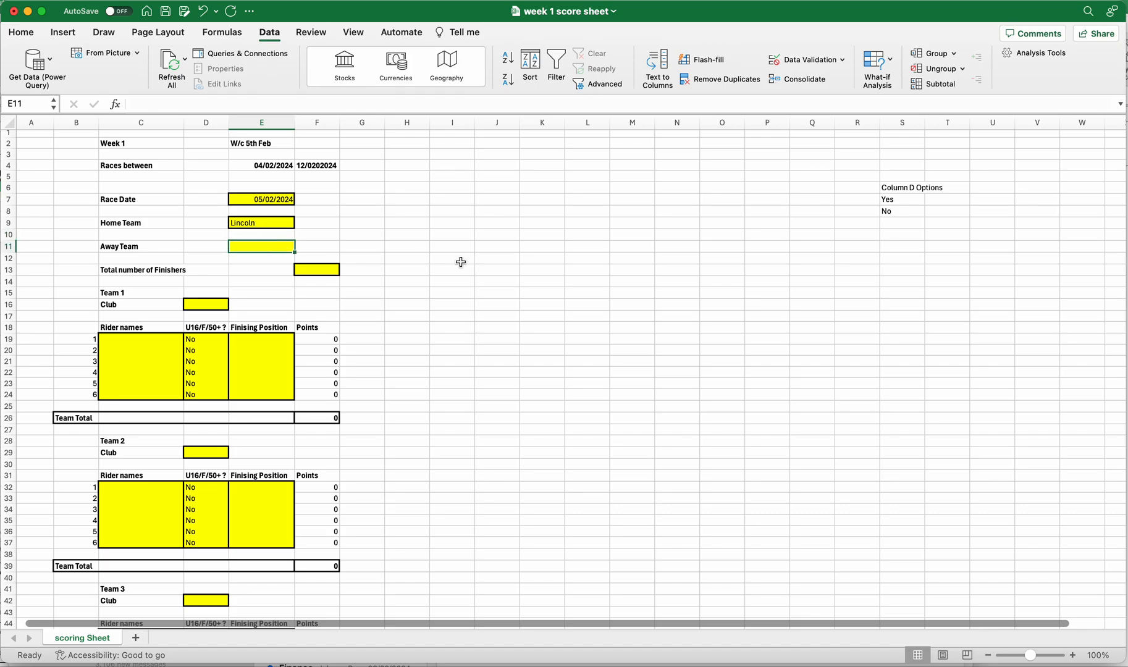
text(Brad)
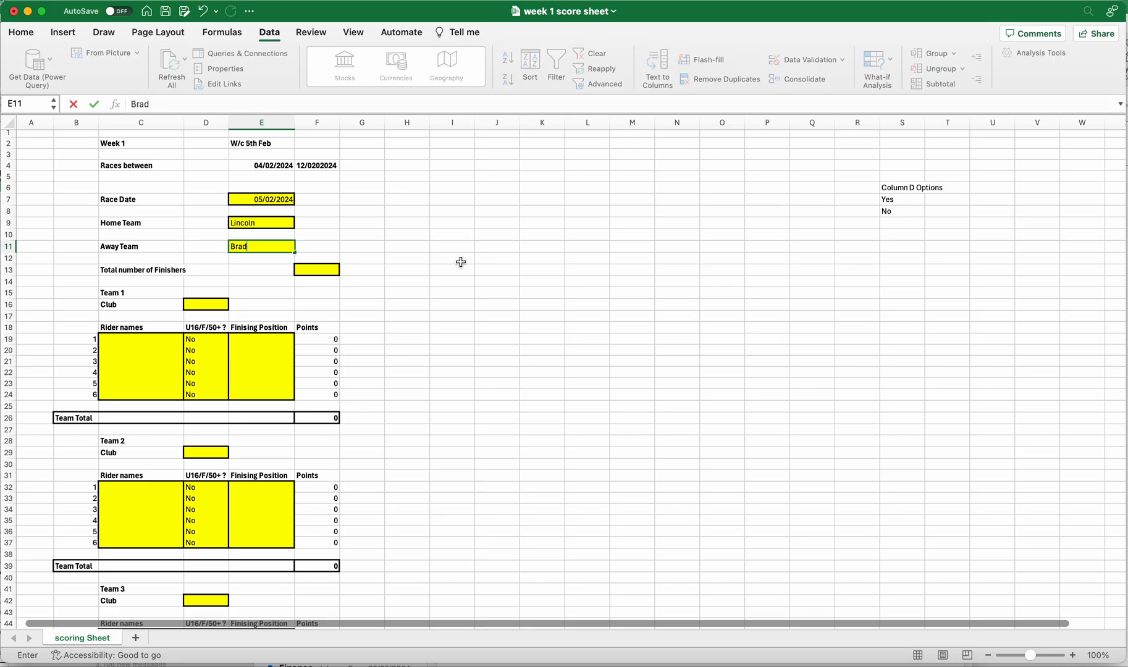
key(Return)
Step: Set the Total number of Finishers in cell F13 to 24
scroll(459, 261, down, 1)
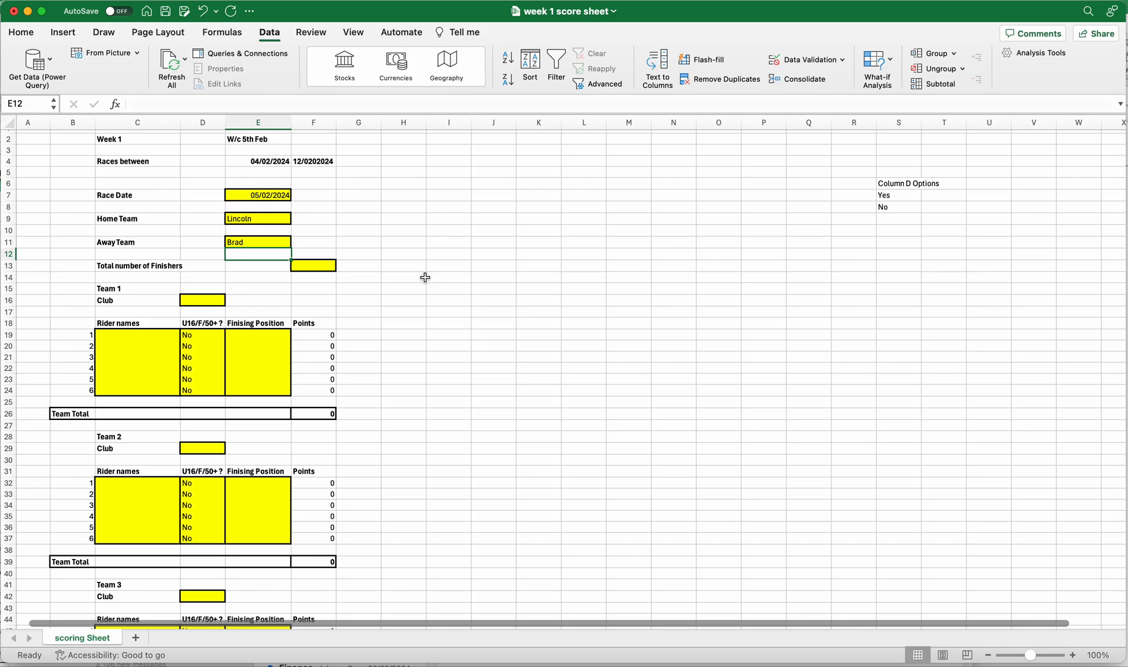
click(319, 269)
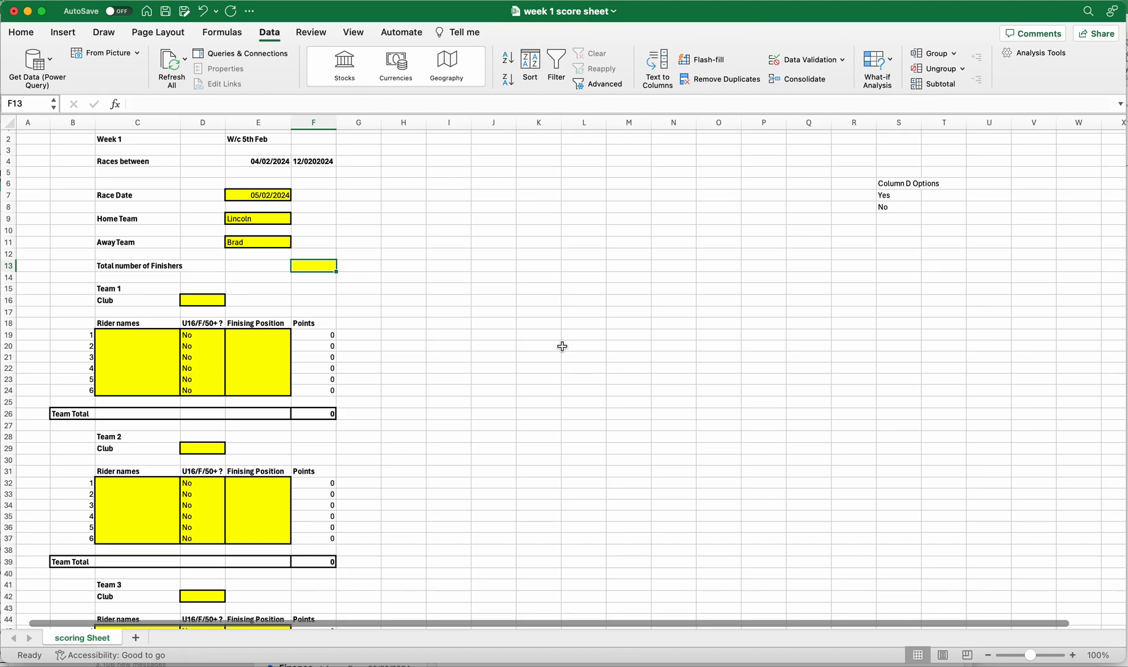
text(24)
key(Return)
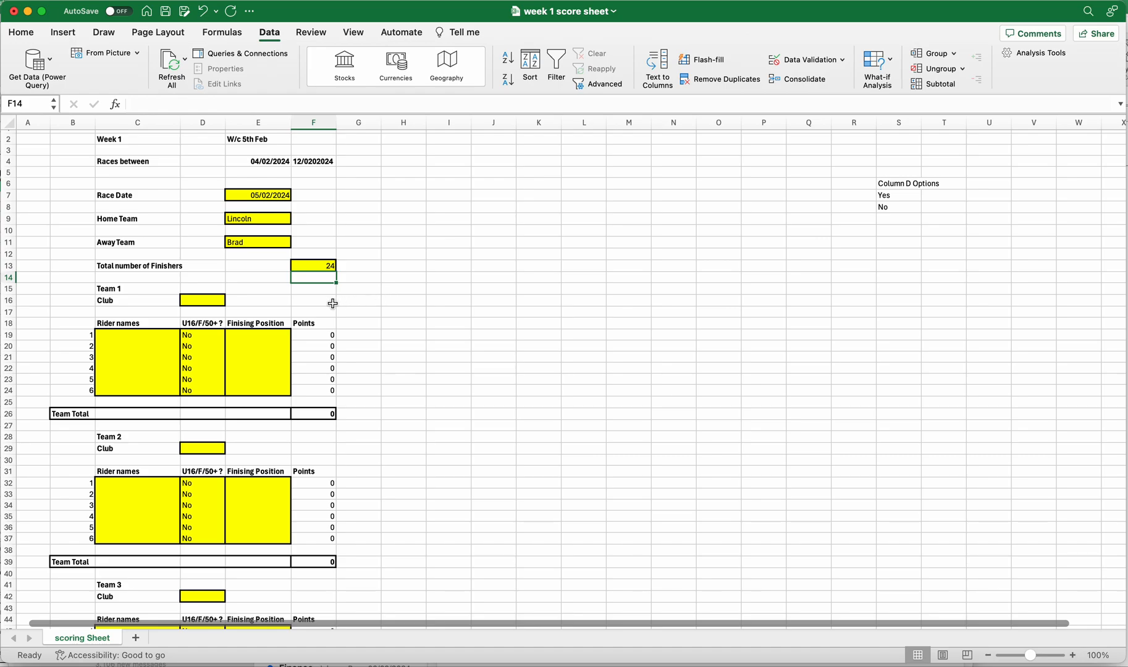
Step: Choose Lincoln as the club for Team 1 in cell D16
click(211, 300)
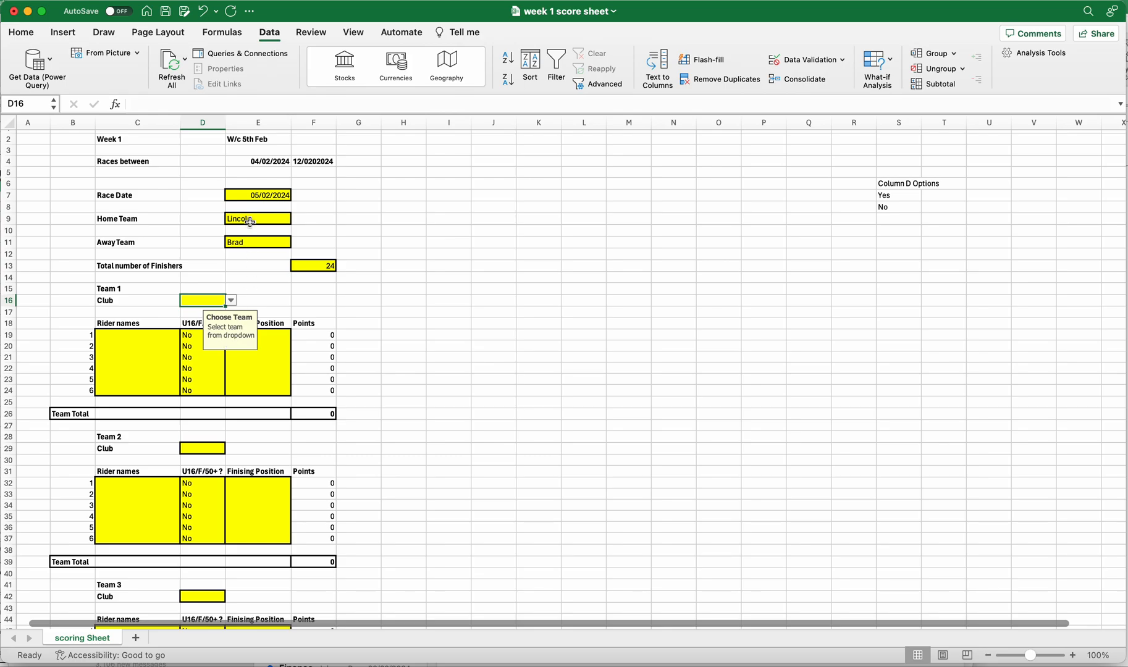
click(233, 302)
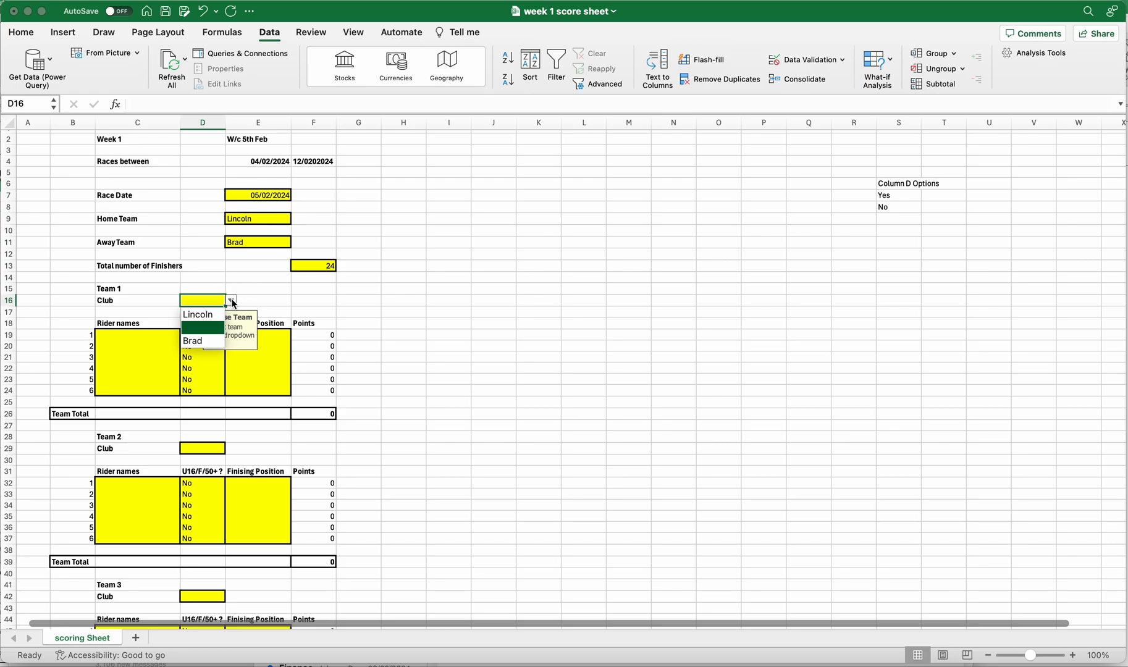
click(212, 315)
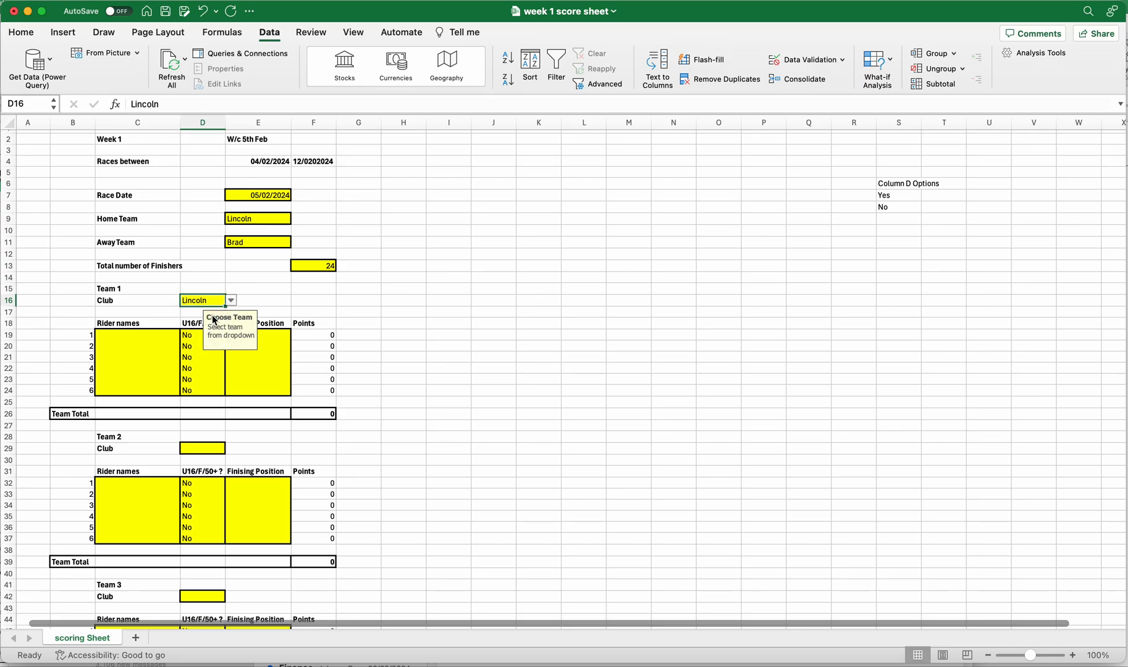
click(157, 301)
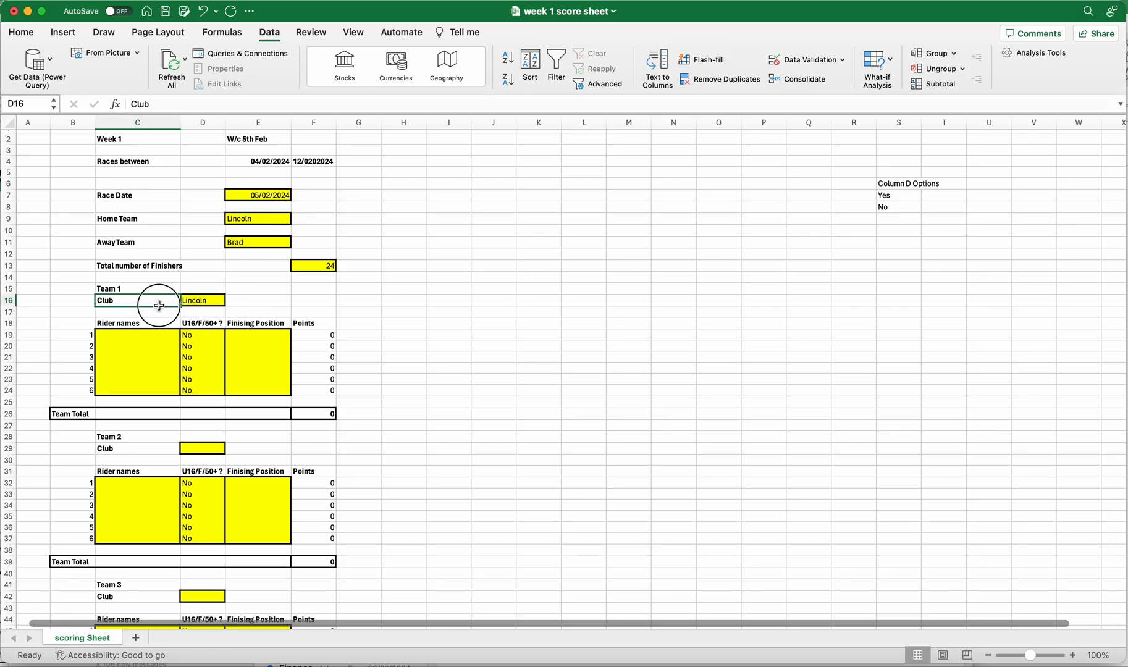
Step: Fill Team 1's six rider names in C19:C24 with A, B, C, D, E and F
click(136, 336)
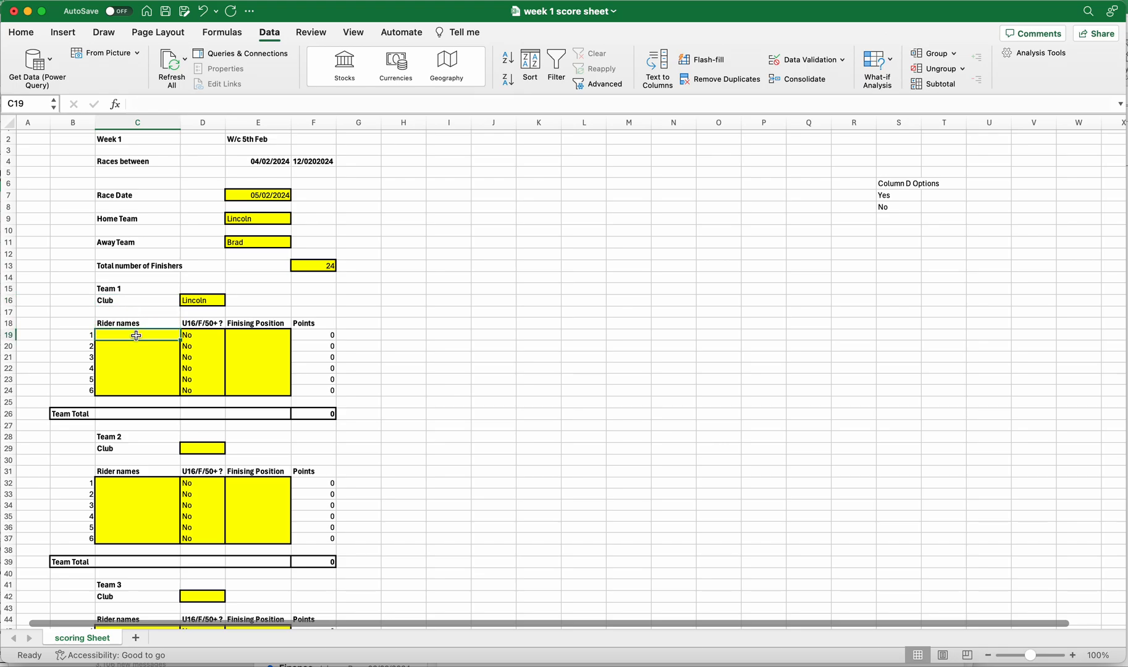
text(A)
key(Return)
text(B)
key(Return)
text(C D)
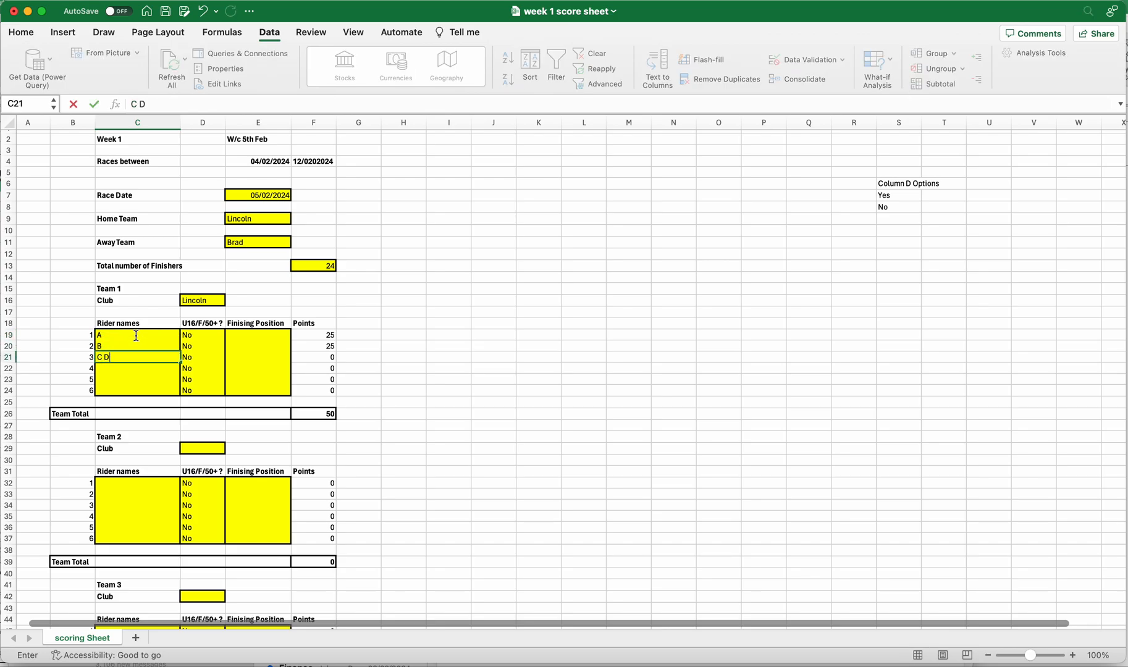
key(BackSpace)
key(BackSpace)
key(Return)
text(D)
key(Return)
text(E)
key(Return)
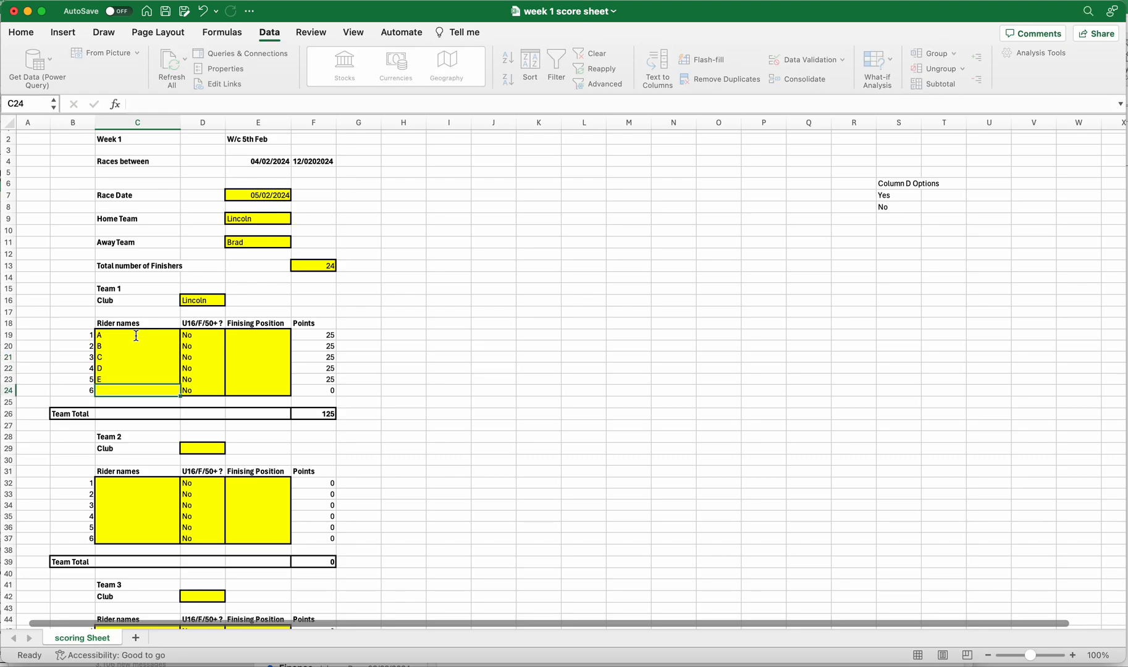
text(F)
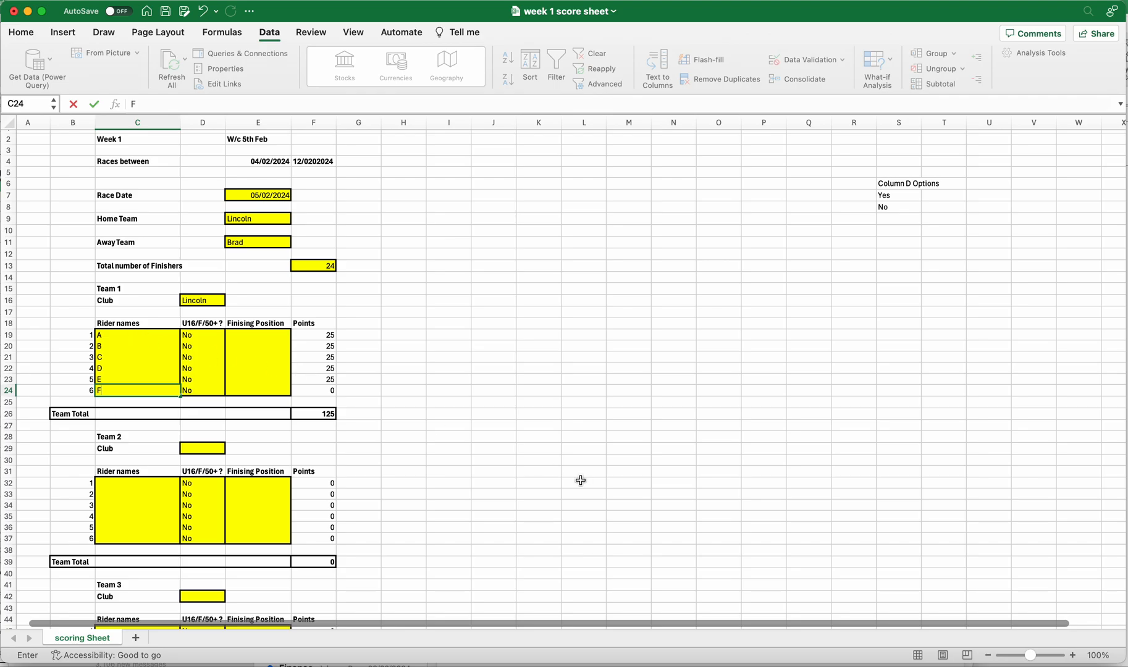
Step: Set the U16/F/50+ value for Team 1's rider C in cell D21 to Yes
click(205, 335)
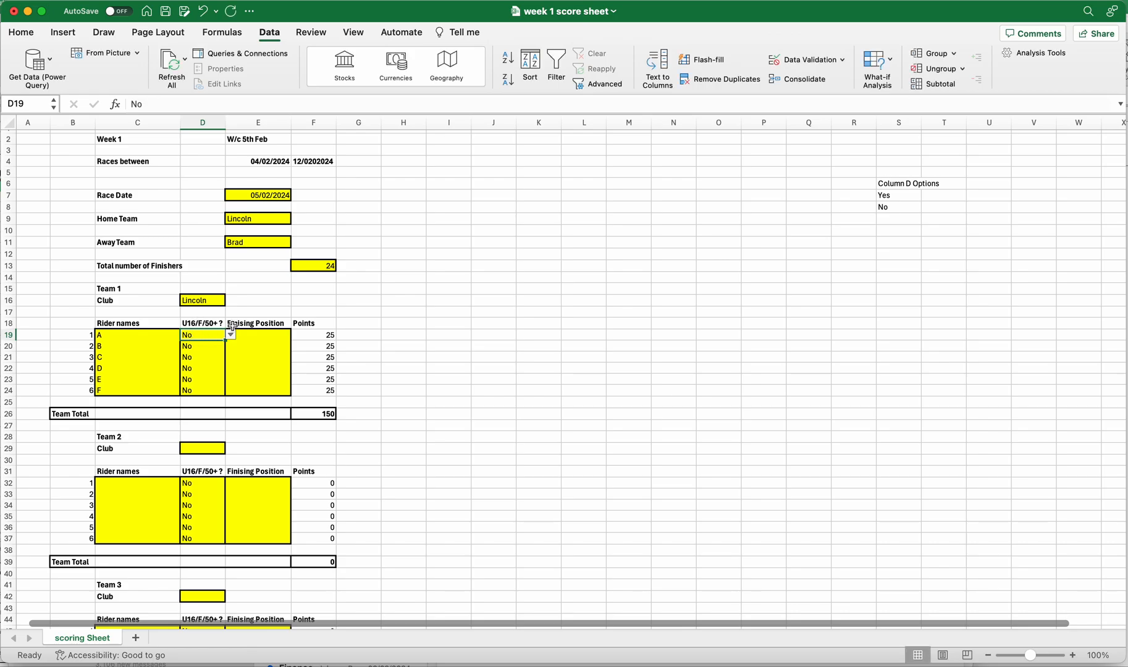
click(207, 357)
click(231, 357)
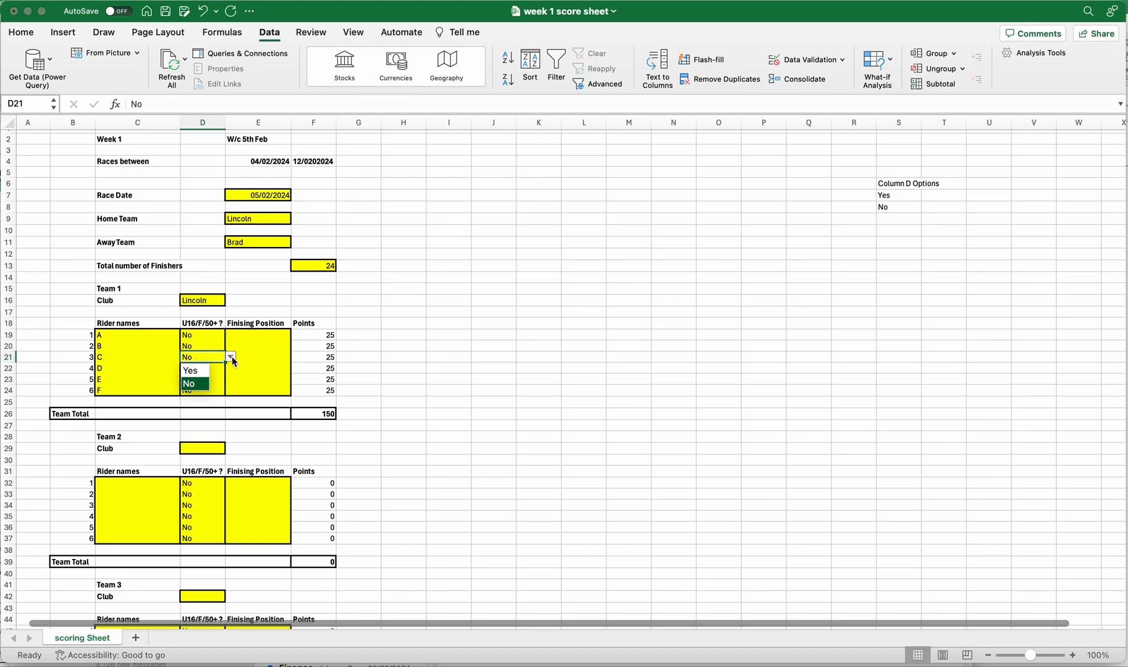
click(193, 371)
Step: Choose Brad as the club for Team 2 in cell D29
click(196, 449)
click(231, 453)
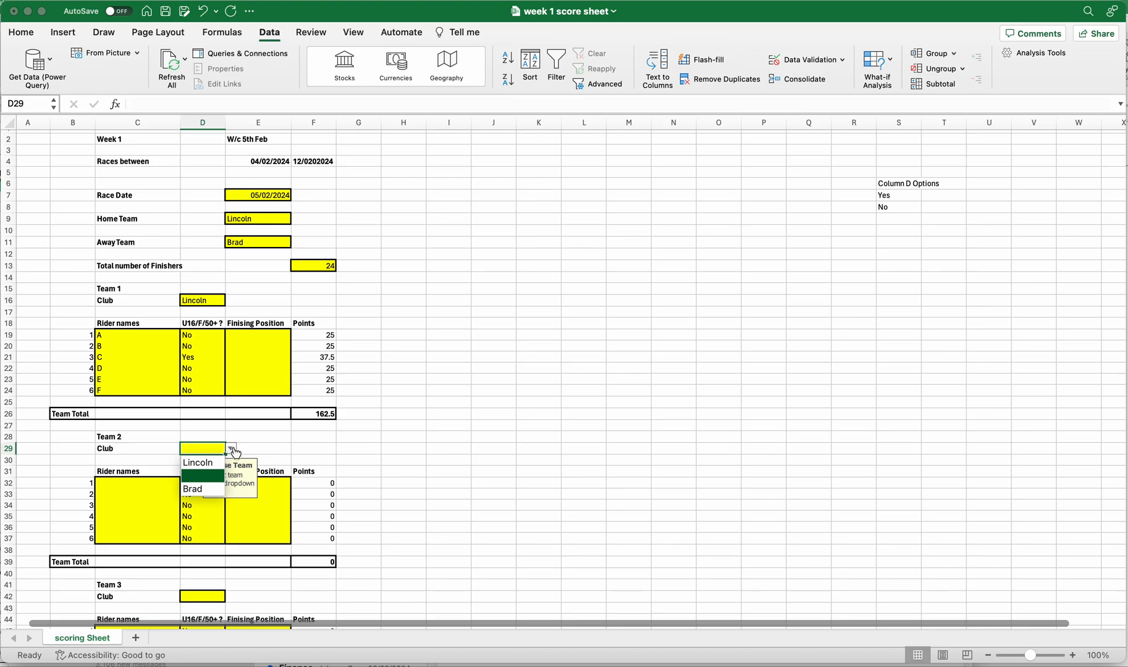
click(221, 487)
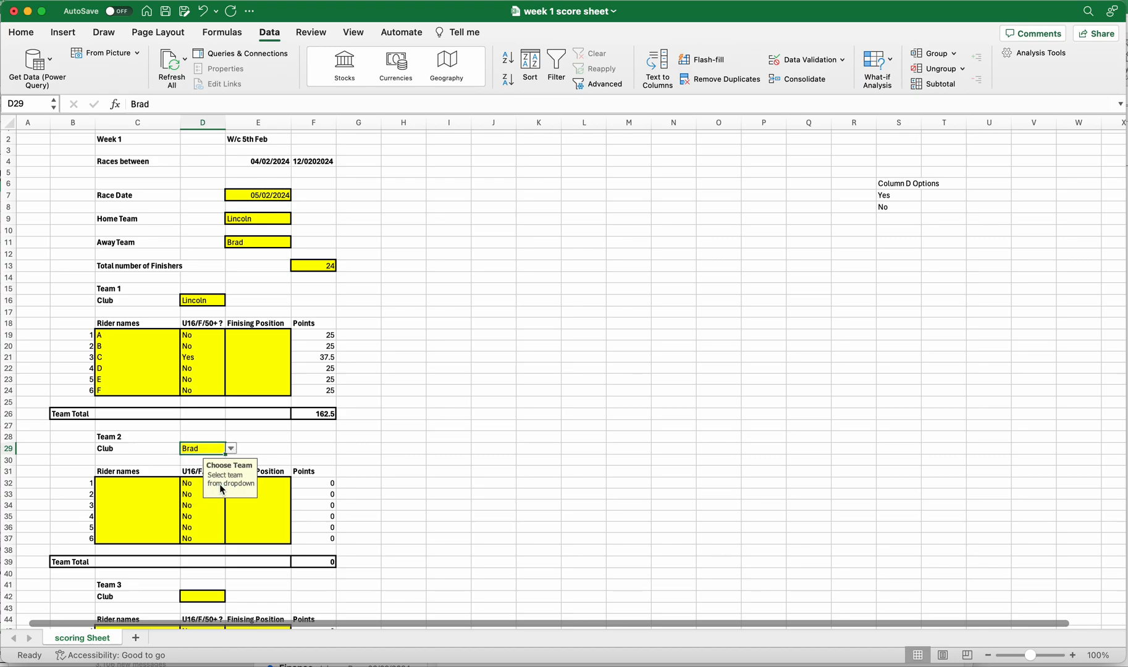
Step: Fill Team 2's six rider names in C32:C37 with Z, Y, X, P, V and U
click(136, 482)
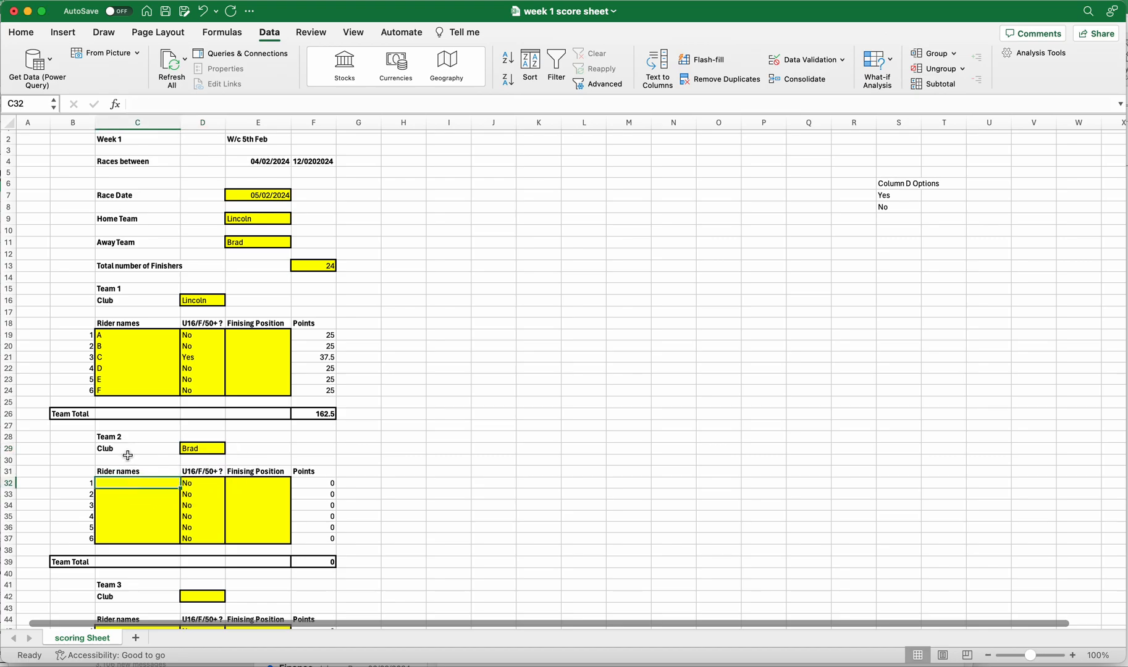
text(Z)
key(Return)
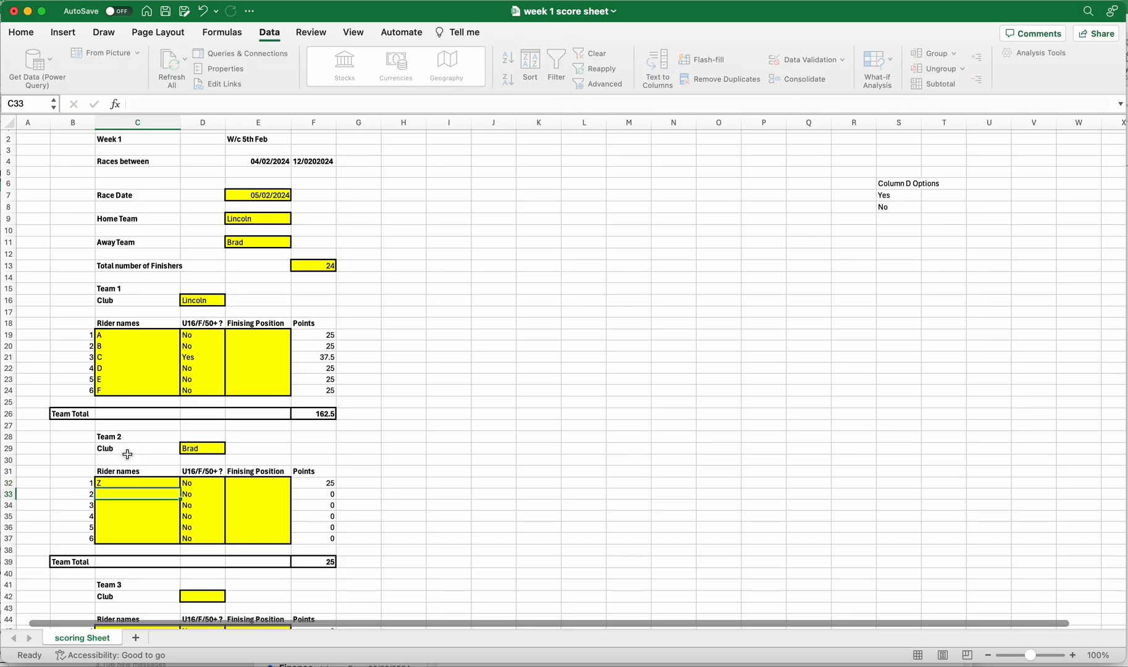
text(Y)
key(Return)
text(X)
key(Return)
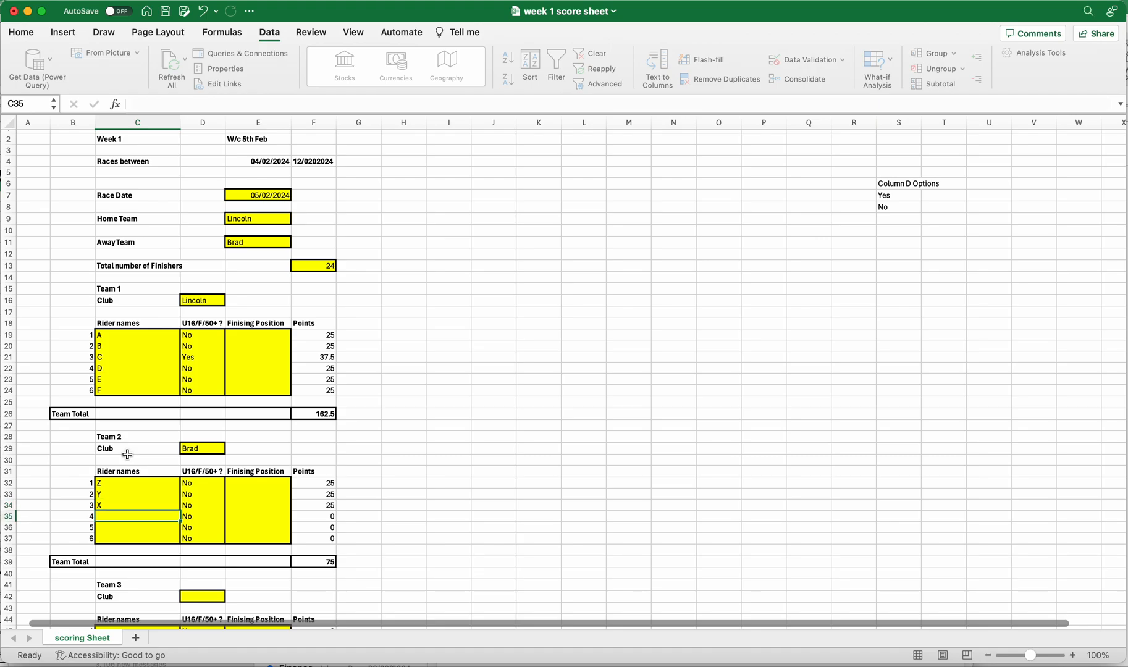
text(P)
key(Return)
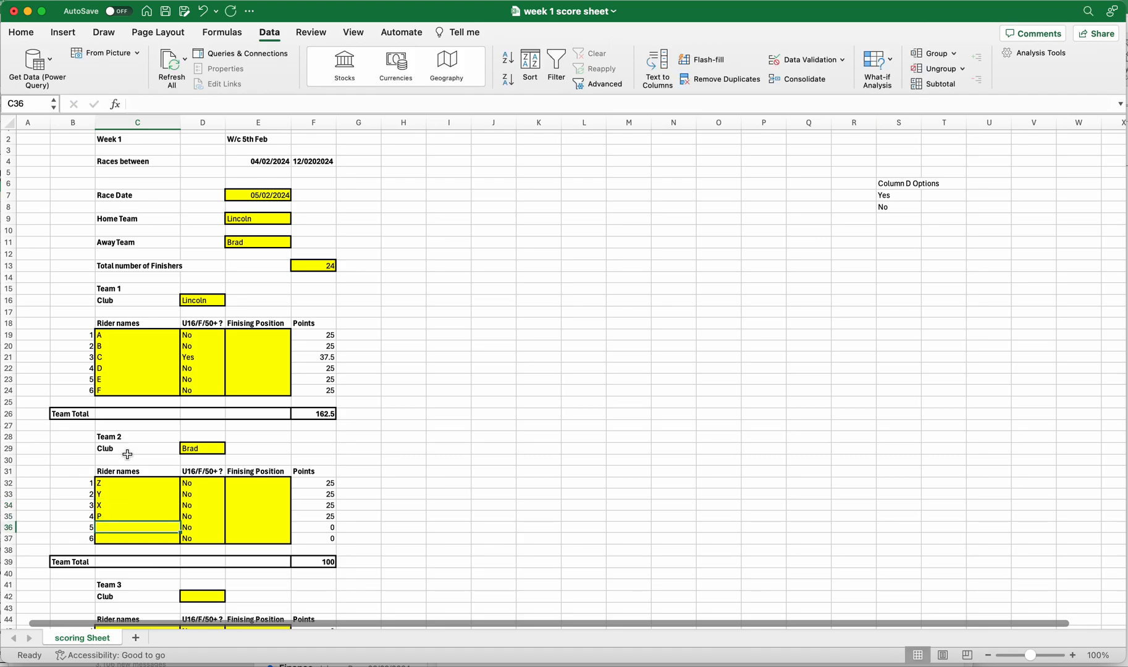
text(V)
key(Return)
text(U)
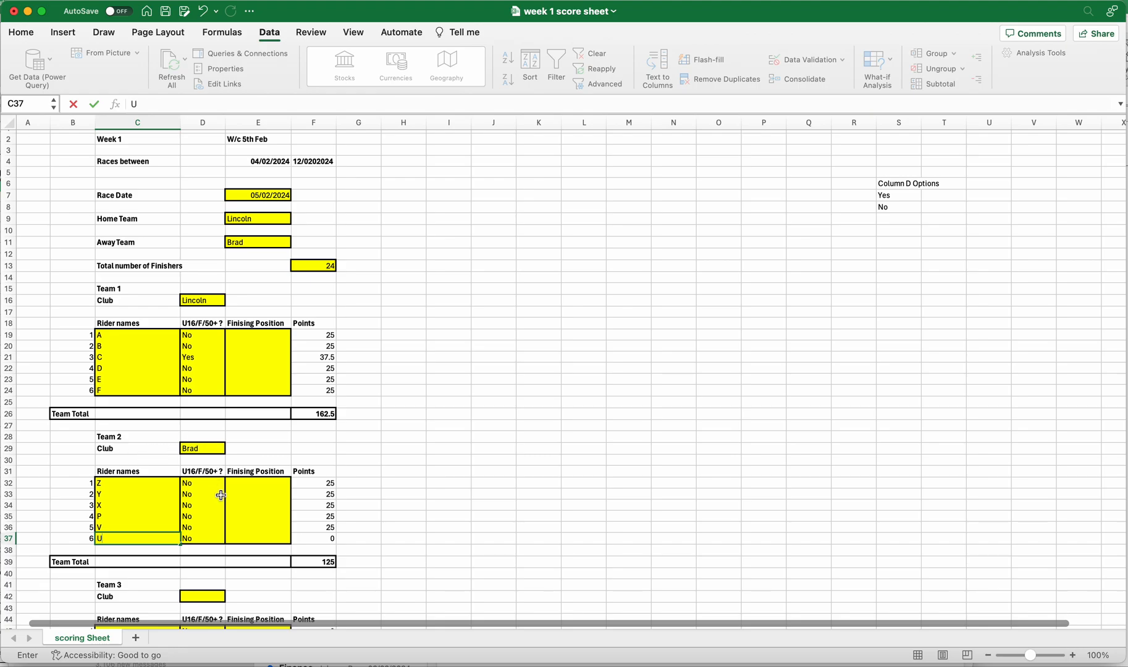
Step: Set the U16/F/50+ value to Yes for Team 2's riders Y and P in cells D33 and D35
click(205, 494)
click(230, 494)
click(191, 508)
click(197, 519)
click(230, 516)
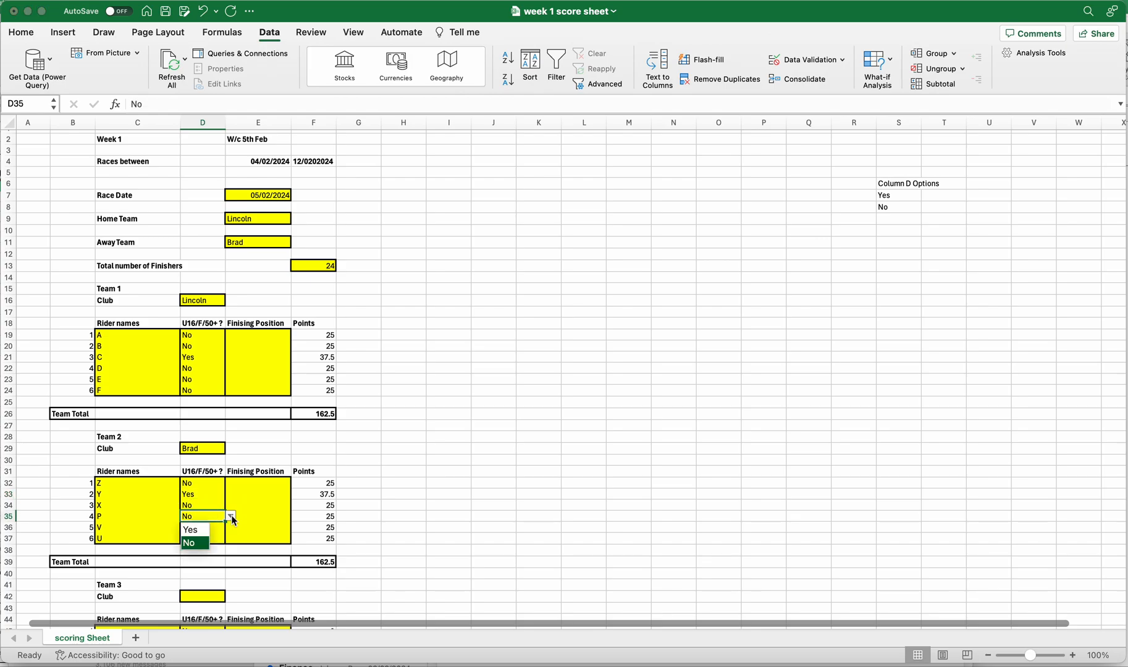
click(202, 534)
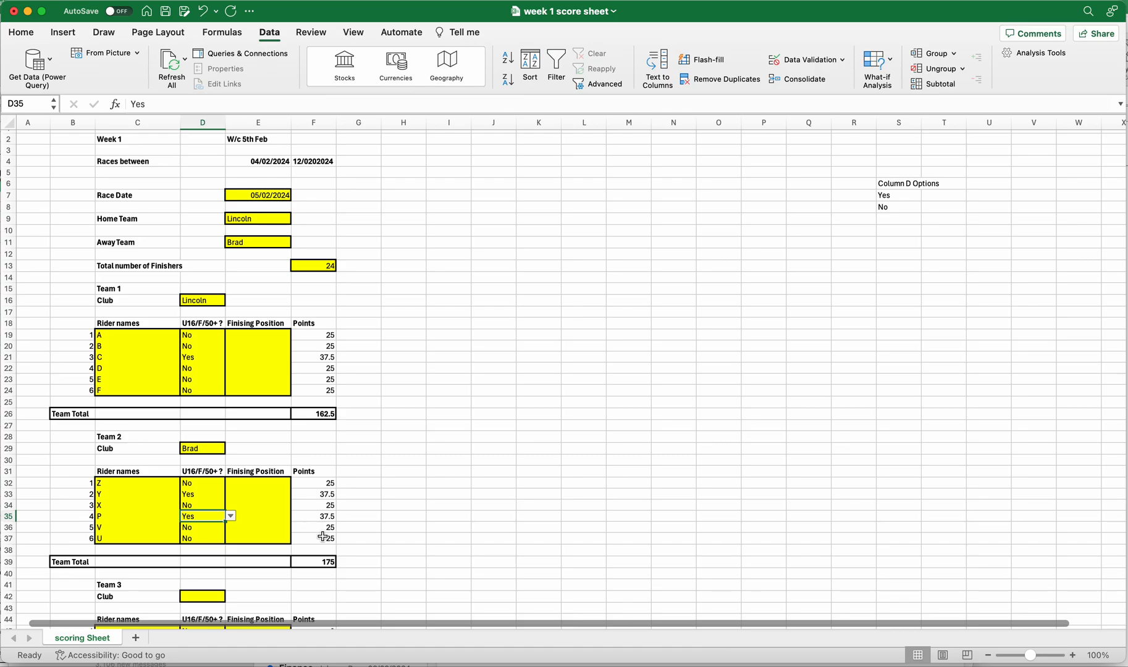
Step: Enter finishing positions 1, 24 and 10 for Team 1's riders A, B and C in cells E19:E21
click(271, 334)
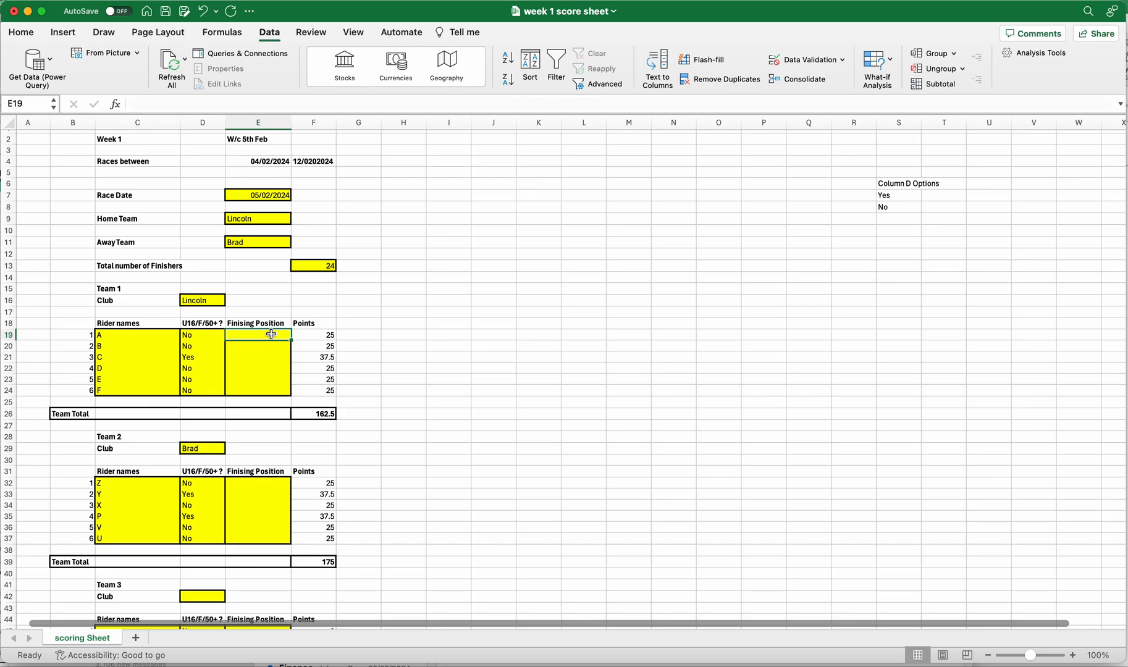
text(1)
key(Return)
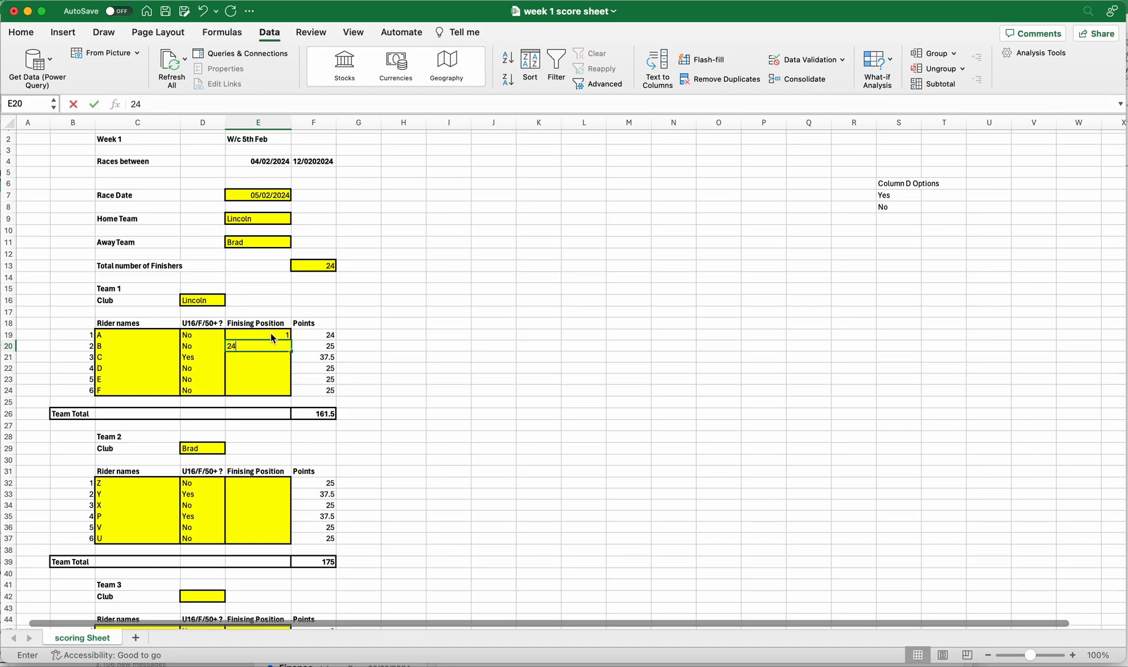
text(24)
key(Return)
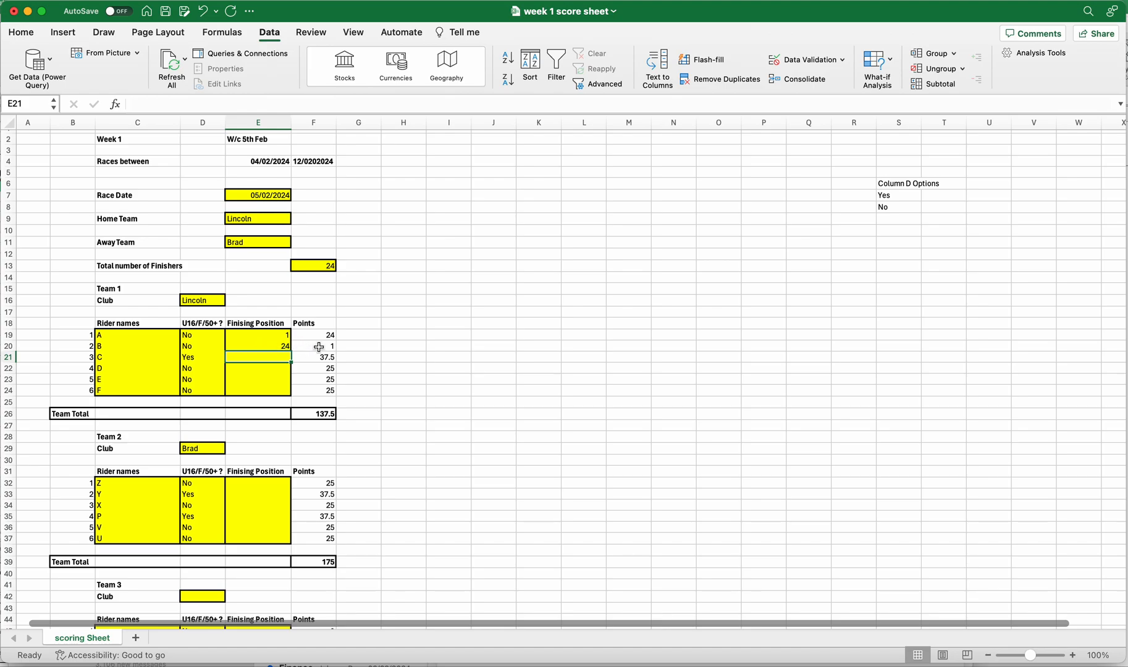
text(25)
key(Return)
click(273, 356)
text(10)
key(Return)
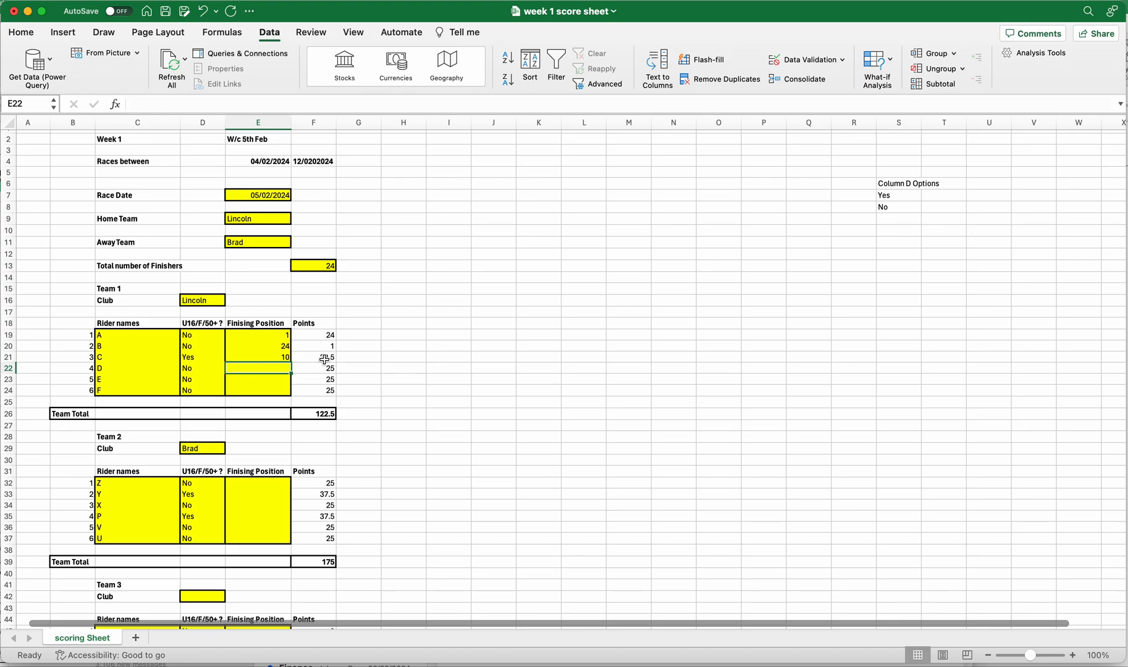
Step: Enter finishing positions 9, 2 and 3 for Team 1's riders D, E and F in cells E22:E24
click(192, 358)
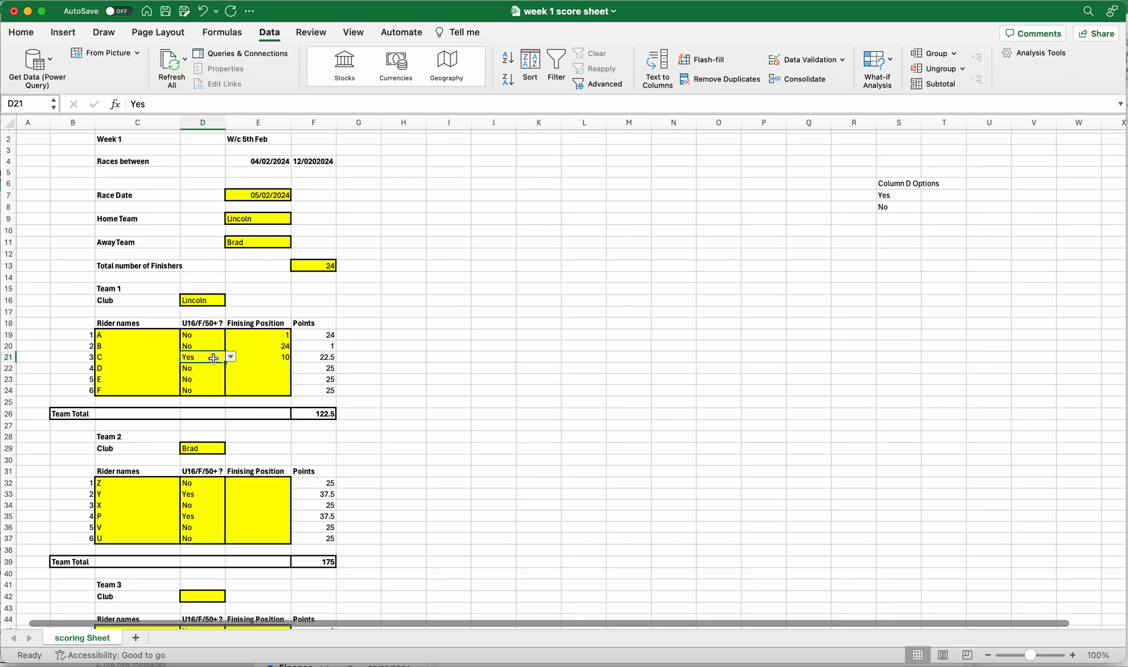
click(275, 368)
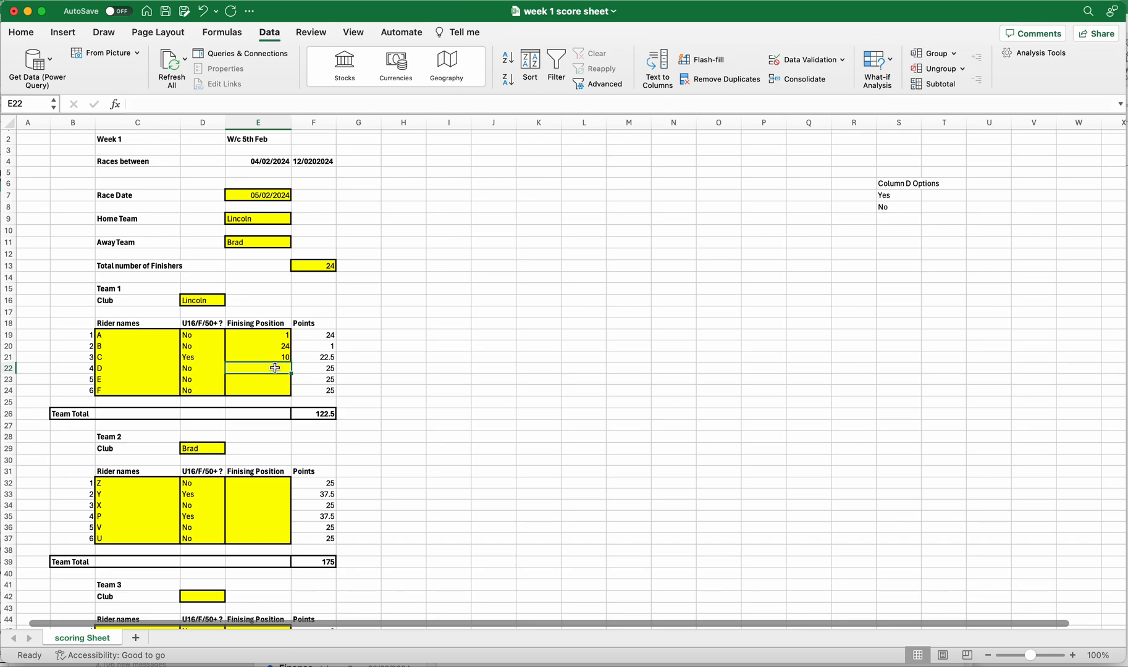
text(9)
key(Return)
scroll(274, 366, left, 1)
scroll(278, 367, down, 1)
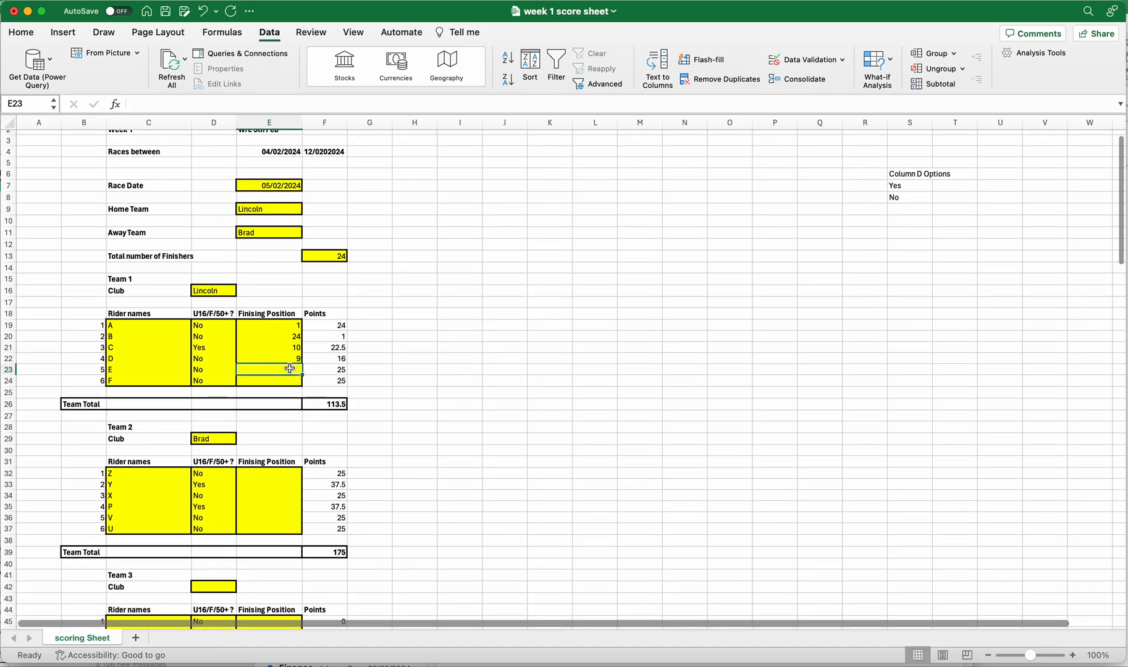
text(2)
key(Return)
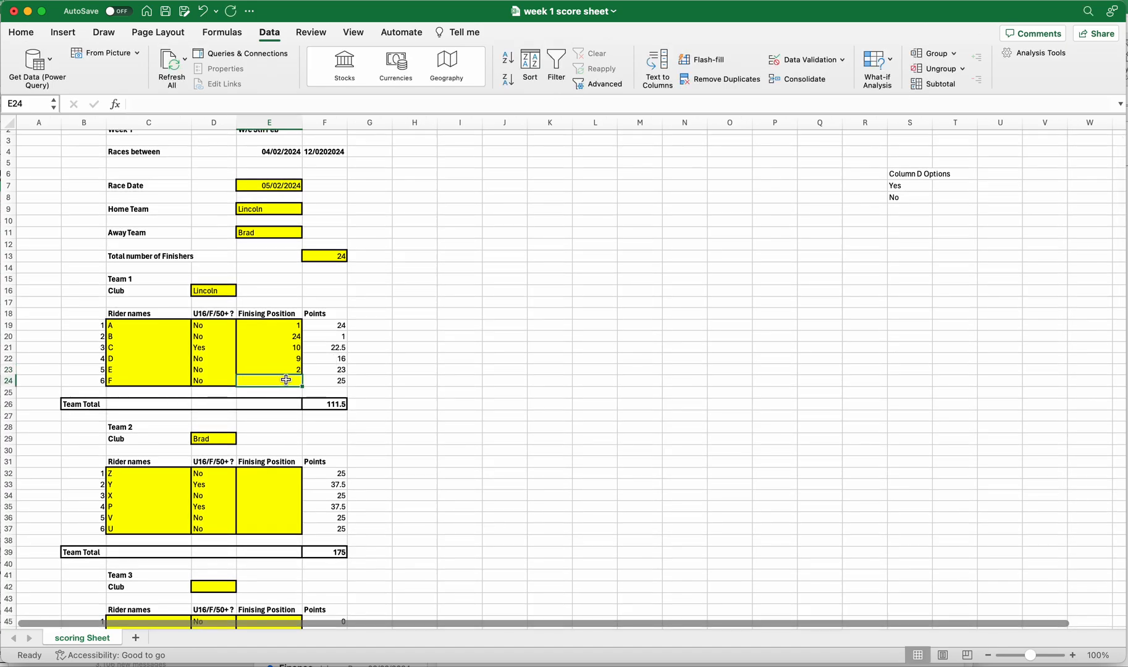
text(3)
Step: Enter finishing positions 4, 5 and 6 for Team 2's riders Z, Y and X in cells E32:E34
click(279, 470)
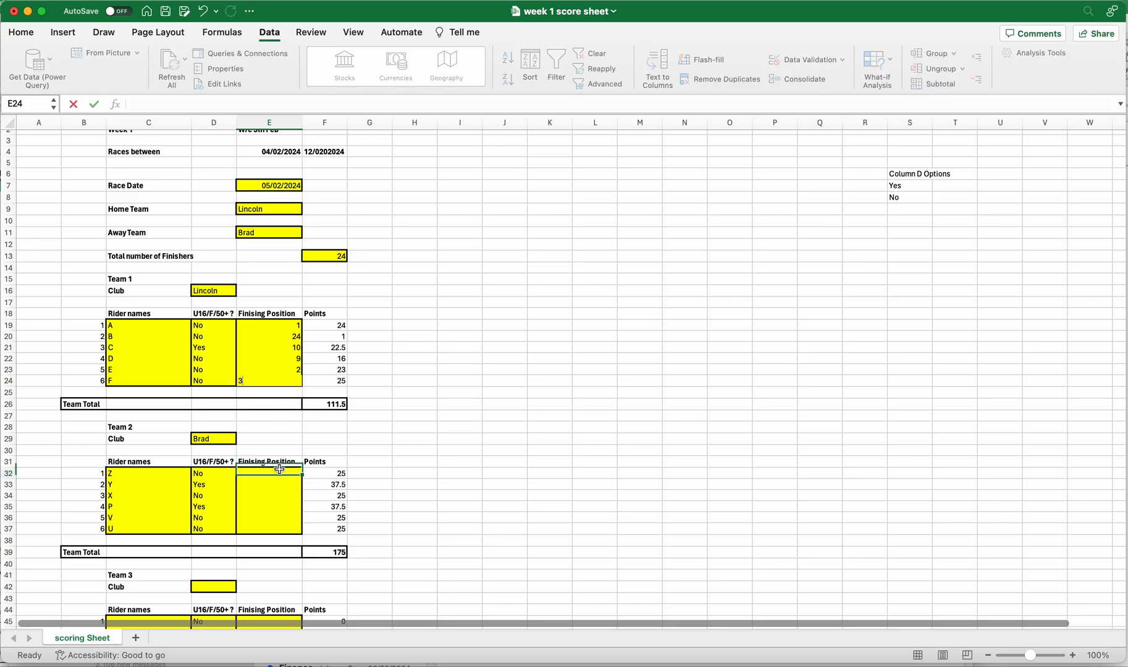
text(4)
click(279, 484)
text(5)
click(284, 496)
text(6)
Step: Enter finishing positions 7, 21 and 22 for Team 2's riders P, V and U in cells E35:E37
click(284, 507)
scroll(284, 508, down, 1)
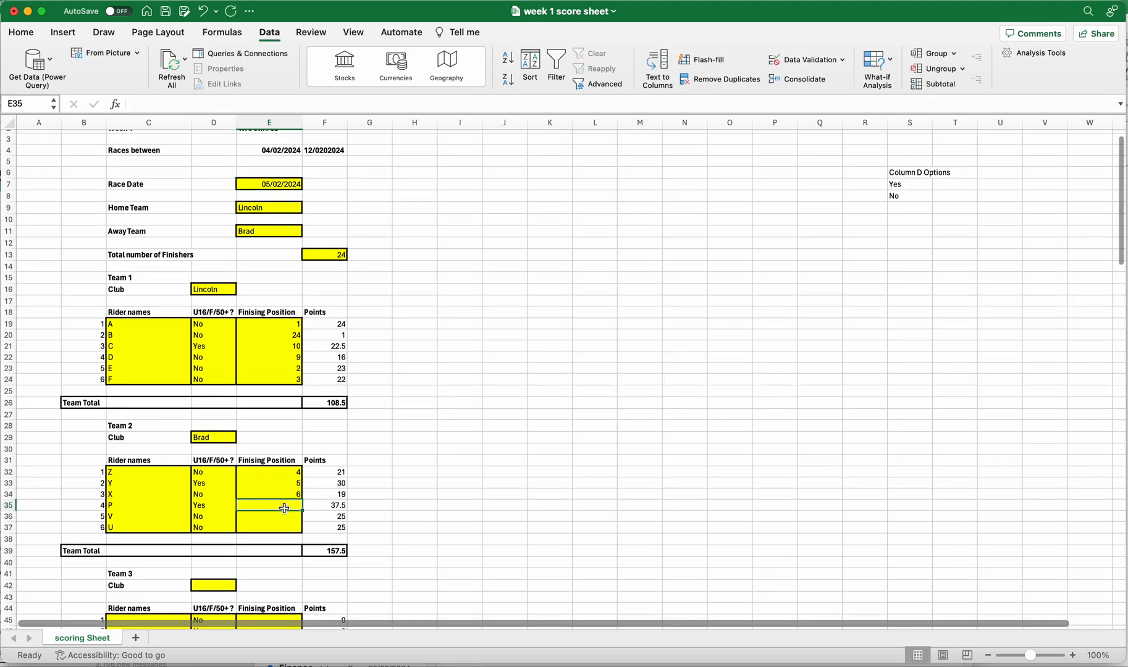
text(7)
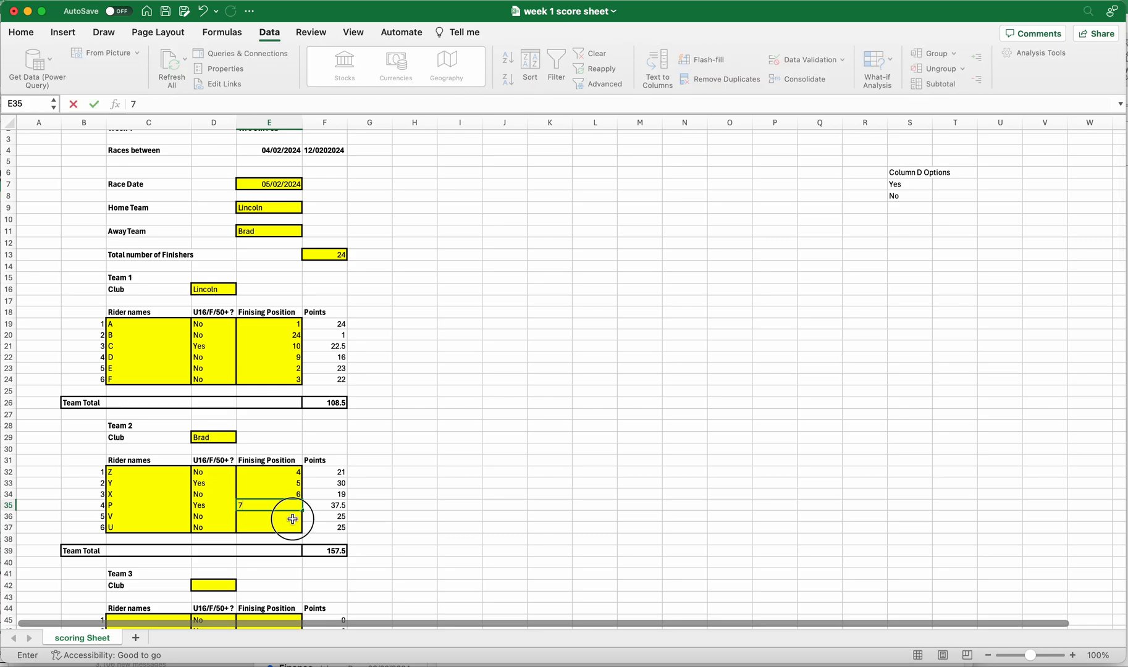
click(292, 517)
scroll(292, 519, right, 1)
scroll(287, 518, down, 1)
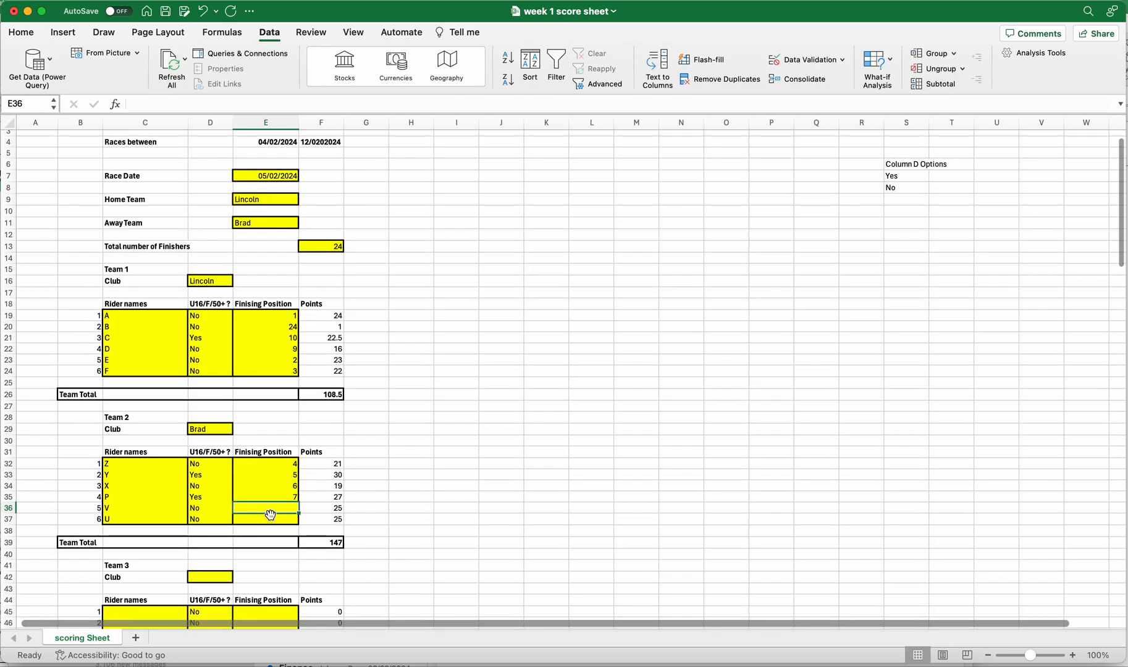
text(21)
click(273, 519)
text(22)
key(Return)
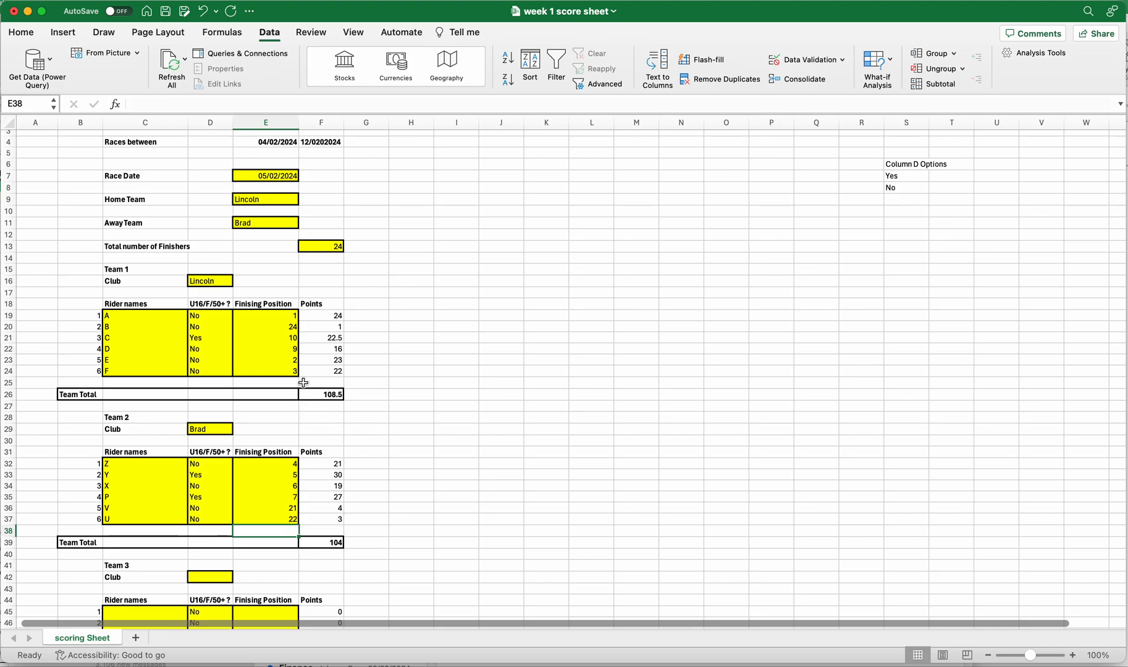
Step: Enter 3 in cell H26, in the same row as Team 1's total
click(423, 394)
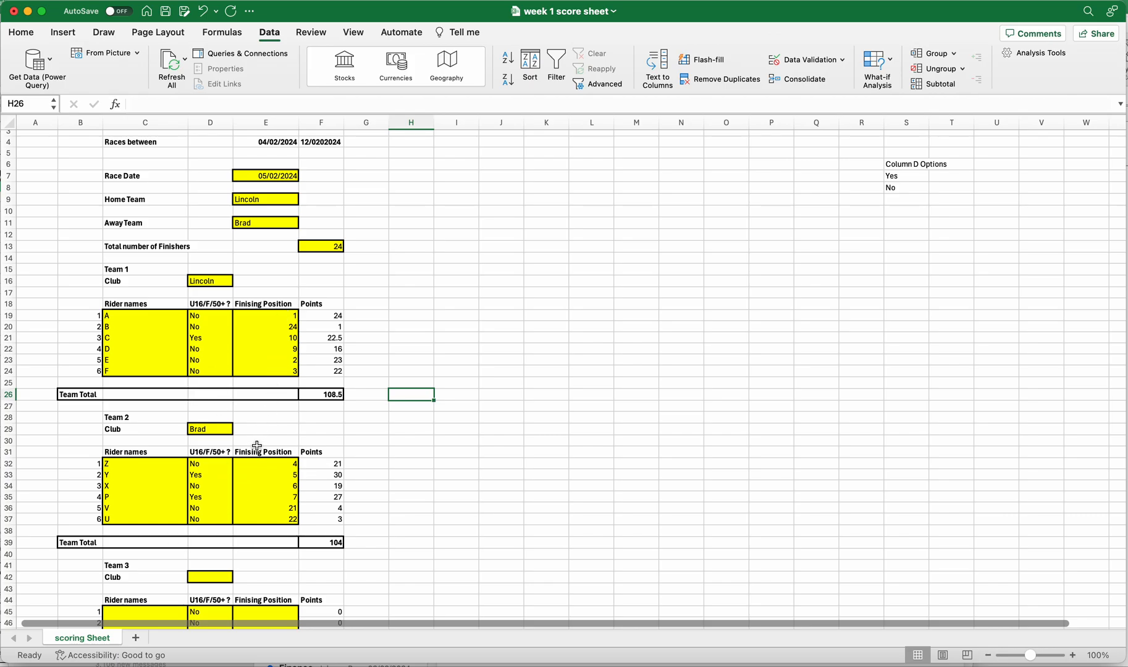
text(3)
key(Return)
key(Return)
key(Return)
key(Return)
key(Return)
key(Return)
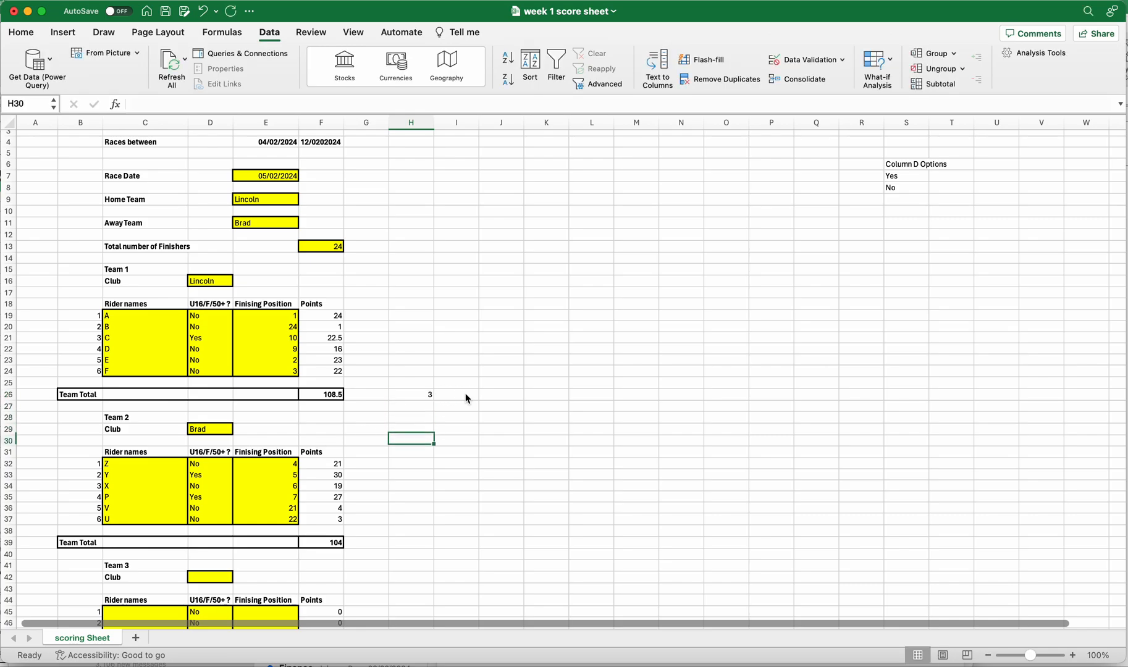
Step: Enter 1 in cell H37, in the same row as Team 2's last rider
key(Down)
key(Down)
key(Down)
key(Up)
key(Up)
key(Up)
key(Up)
key(Up)
key(Up)
key(Up)
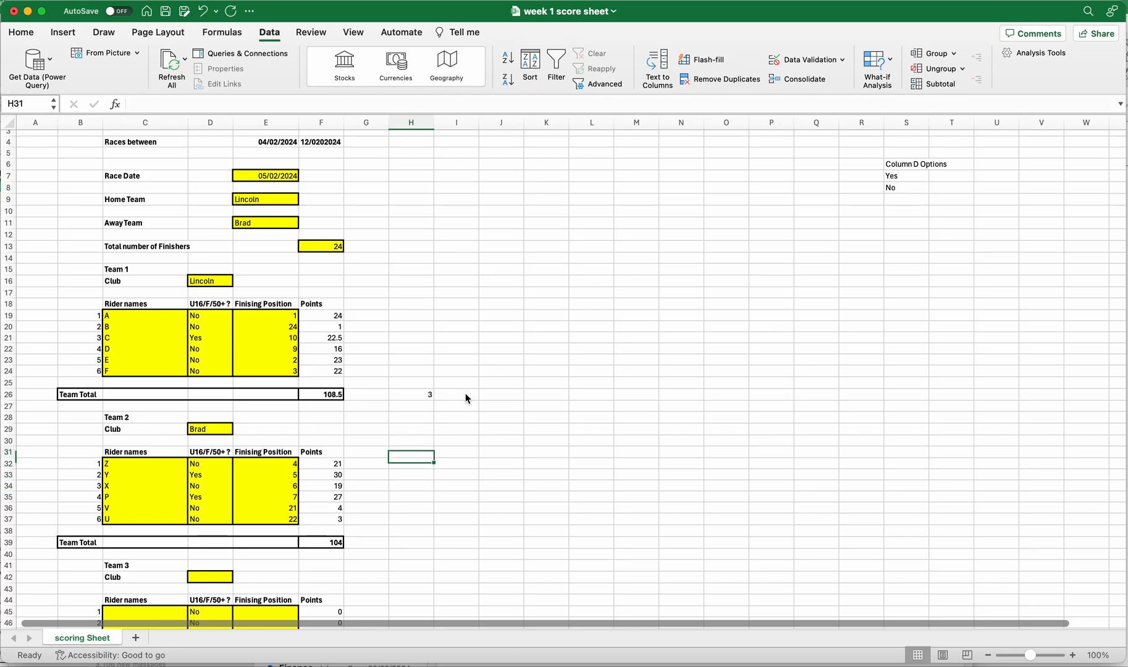
key(Up)
key(Up)
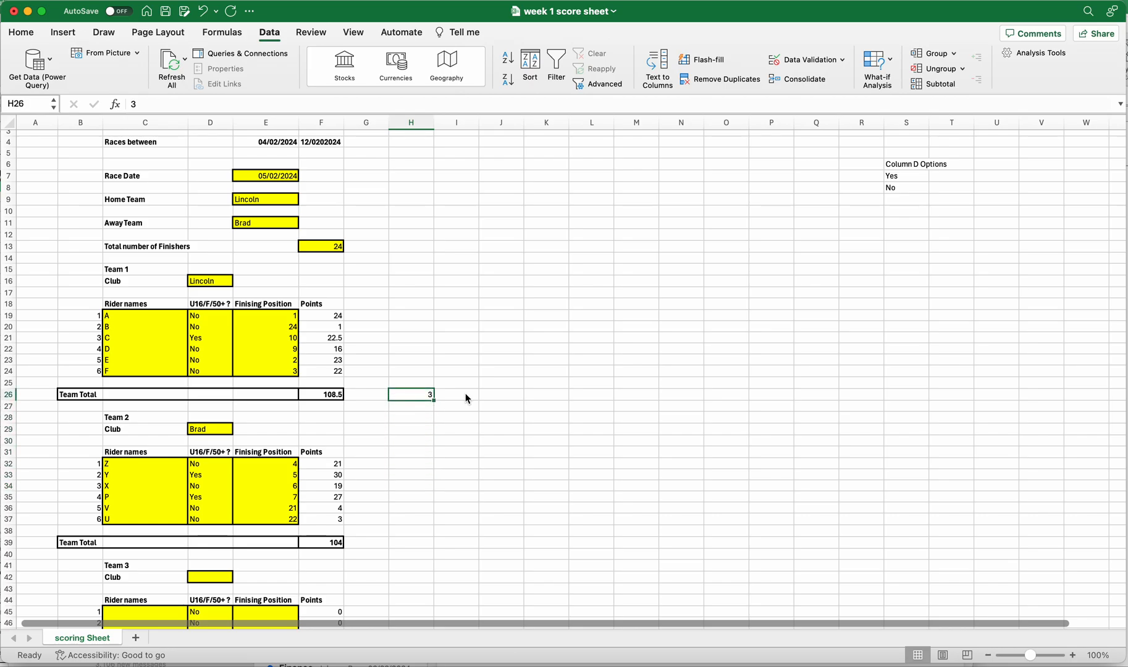
key(Down)
key(Down)
key(Down)
key(Down)
key(Down)
key(Down)
key(Down)
key(Down)
key(Down)
key(Down)
key(Down)
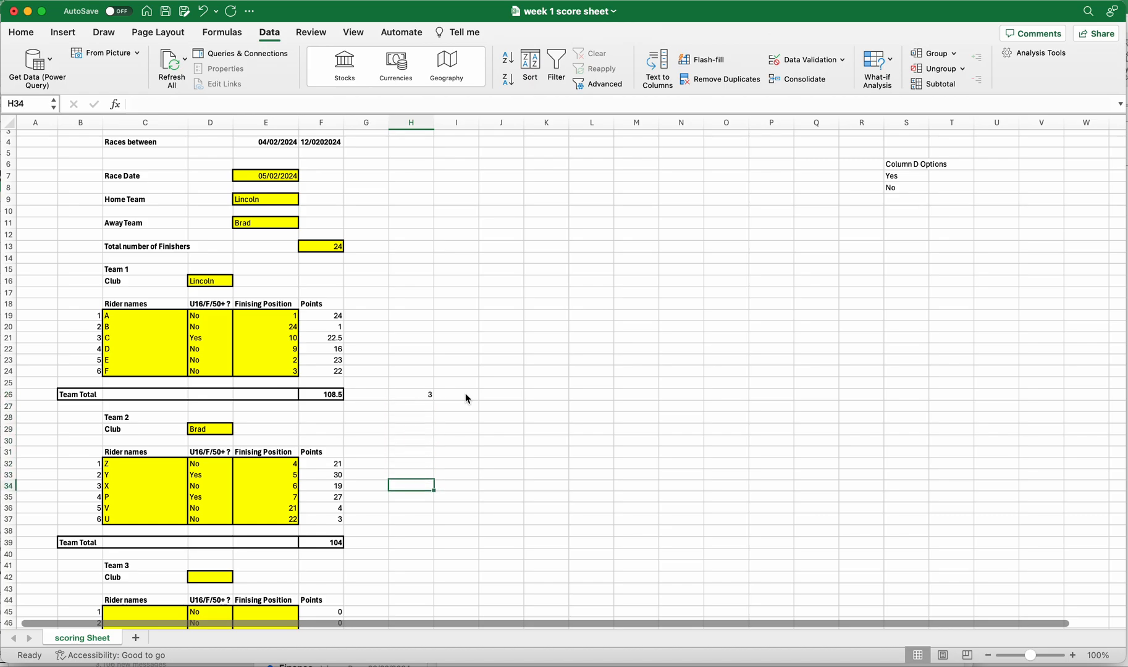
text(1)
key(Return)
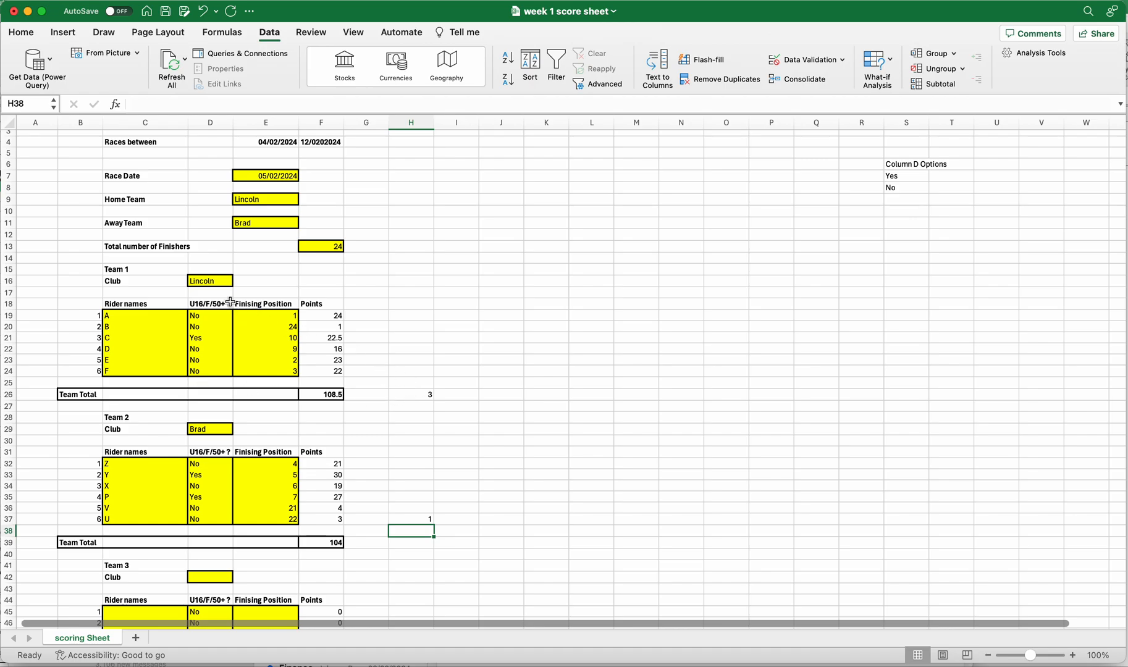
Step: Review the entries in H26 and H37, rider A's finishing position, and the points formulas for riders C and P in F21 and F35
click(415, 397)
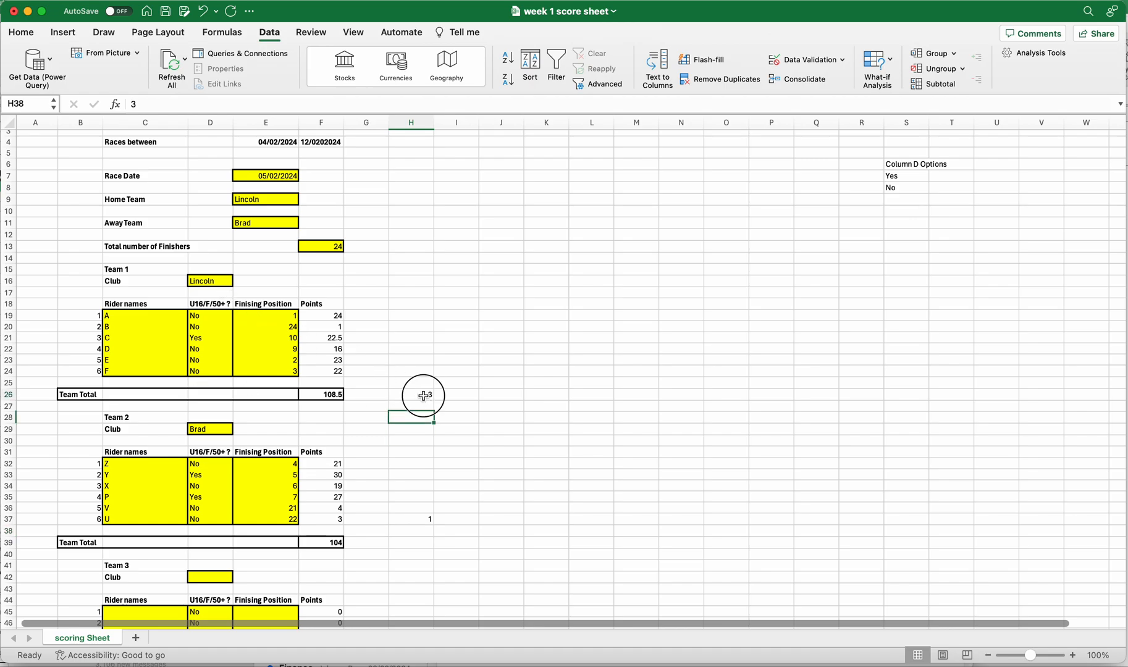
click(421, 519)
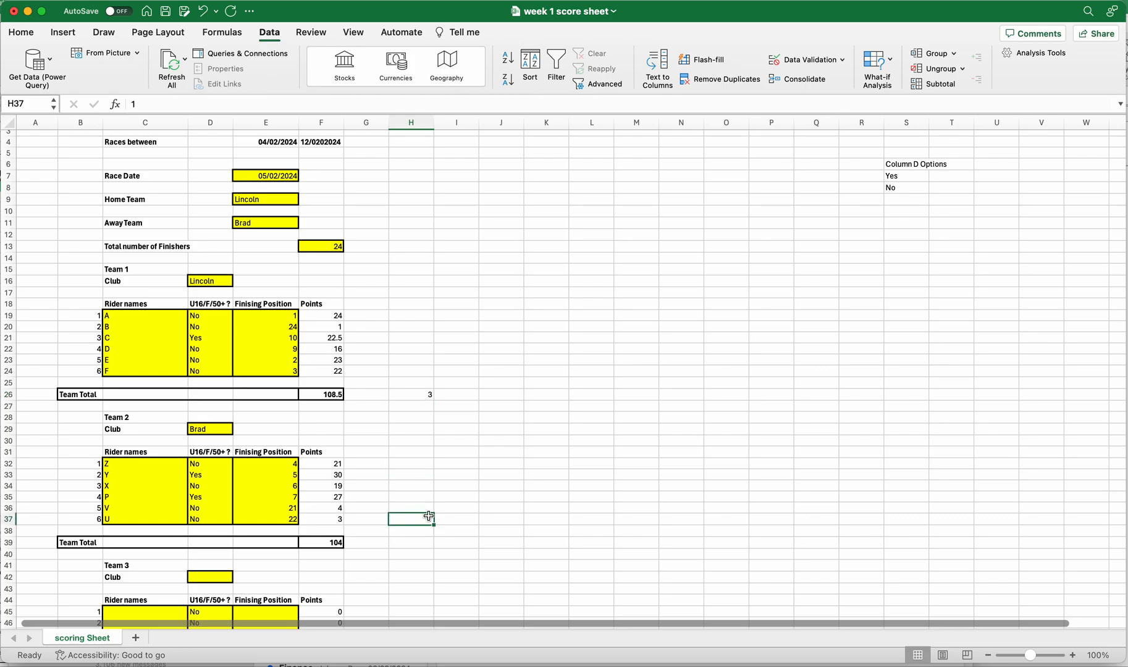
scroll(426, 389, down, 1)
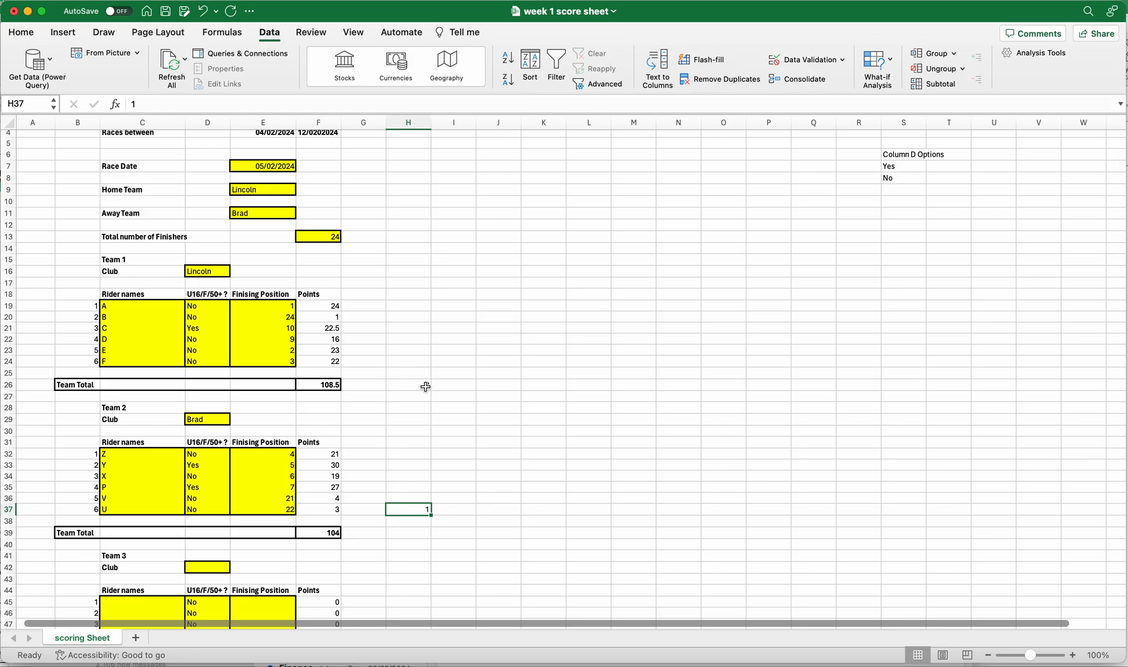
scroll(426, 386, up, 3)
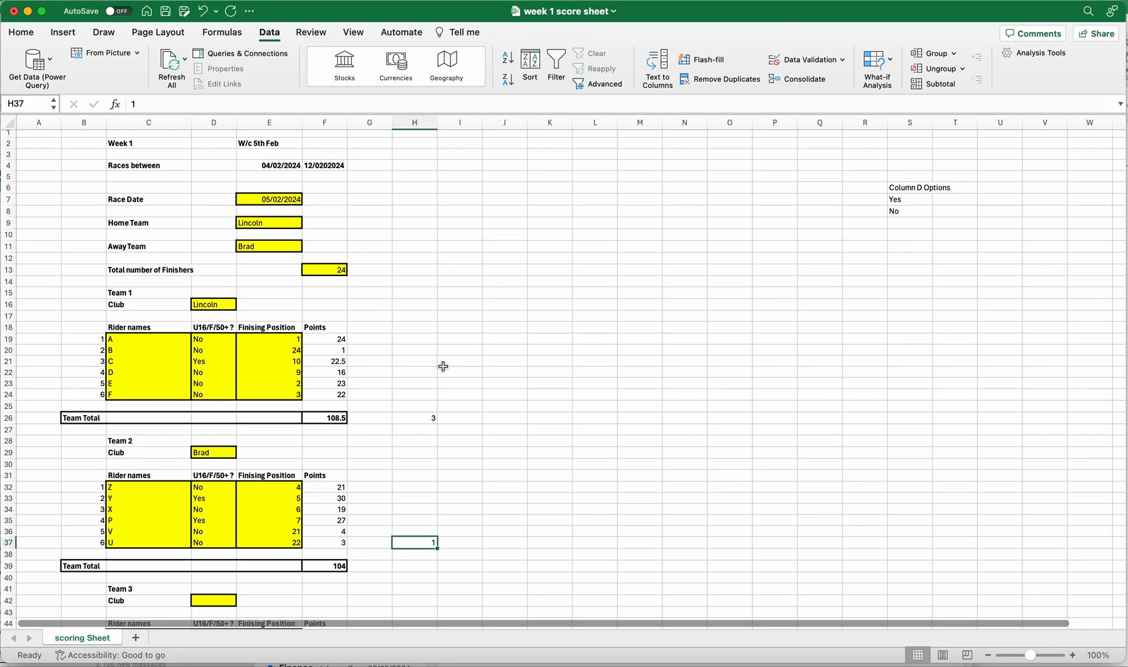
click(123, 360)
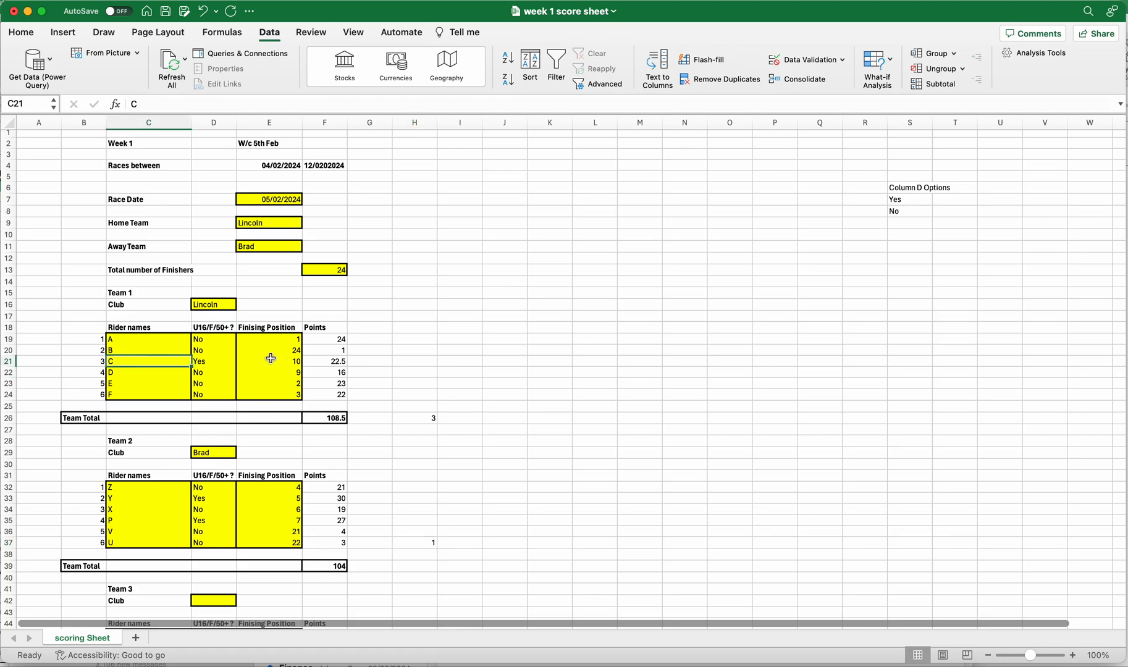
click(290, 363)
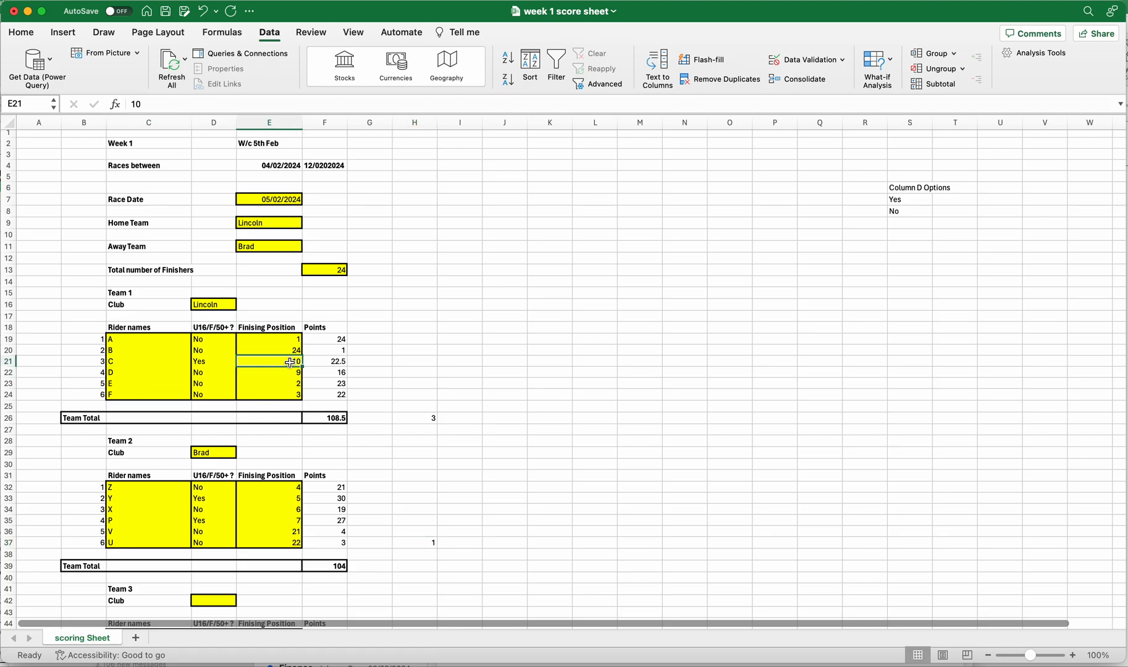
click(331, 363)
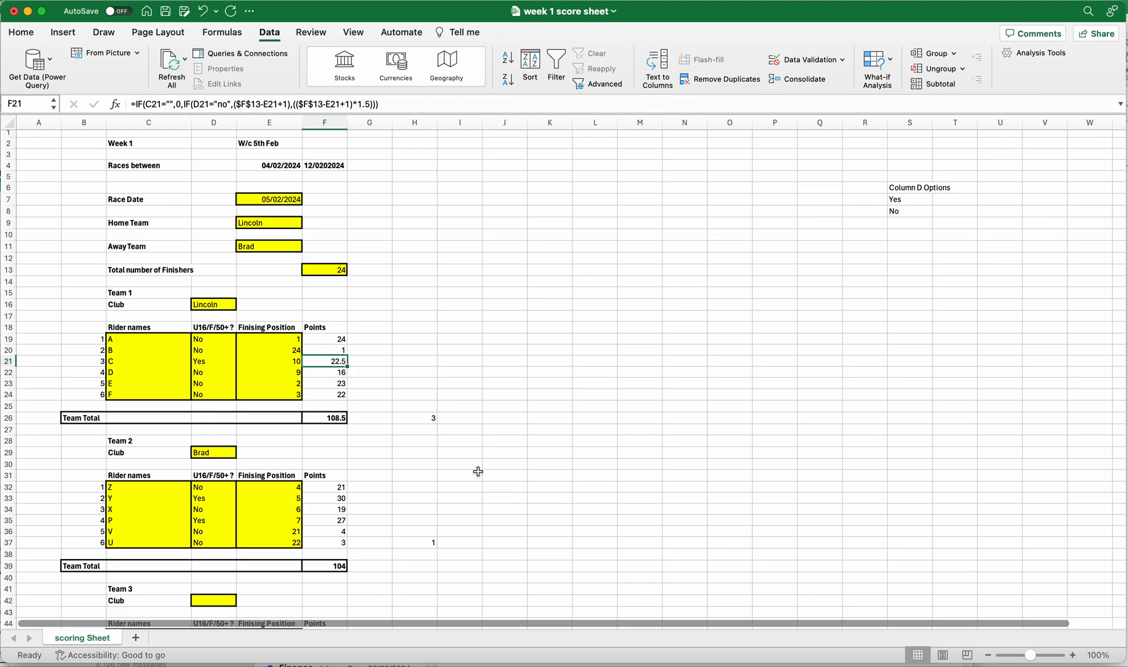
click(287, 337)
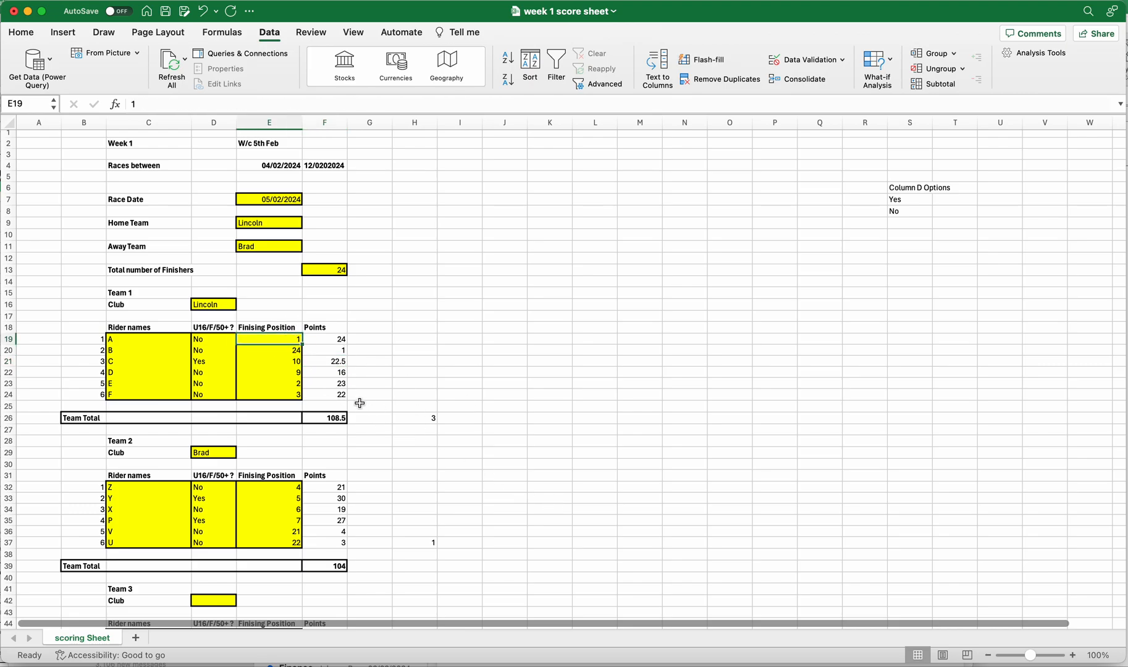
click(330, 363)
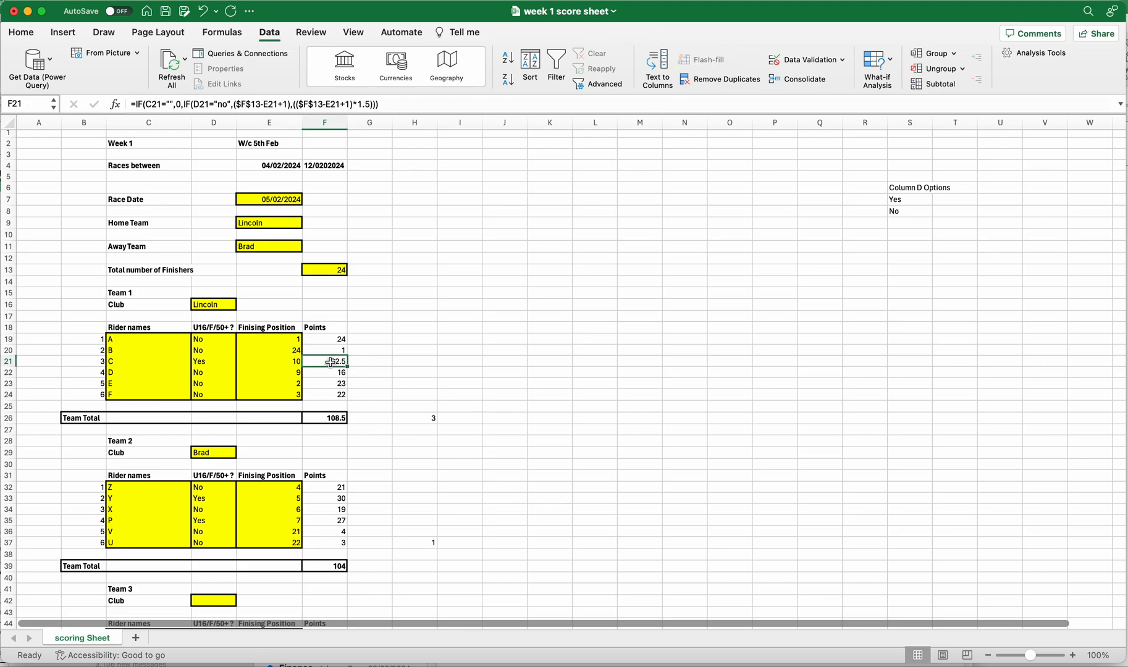
scroll(265, 468, right, 1)
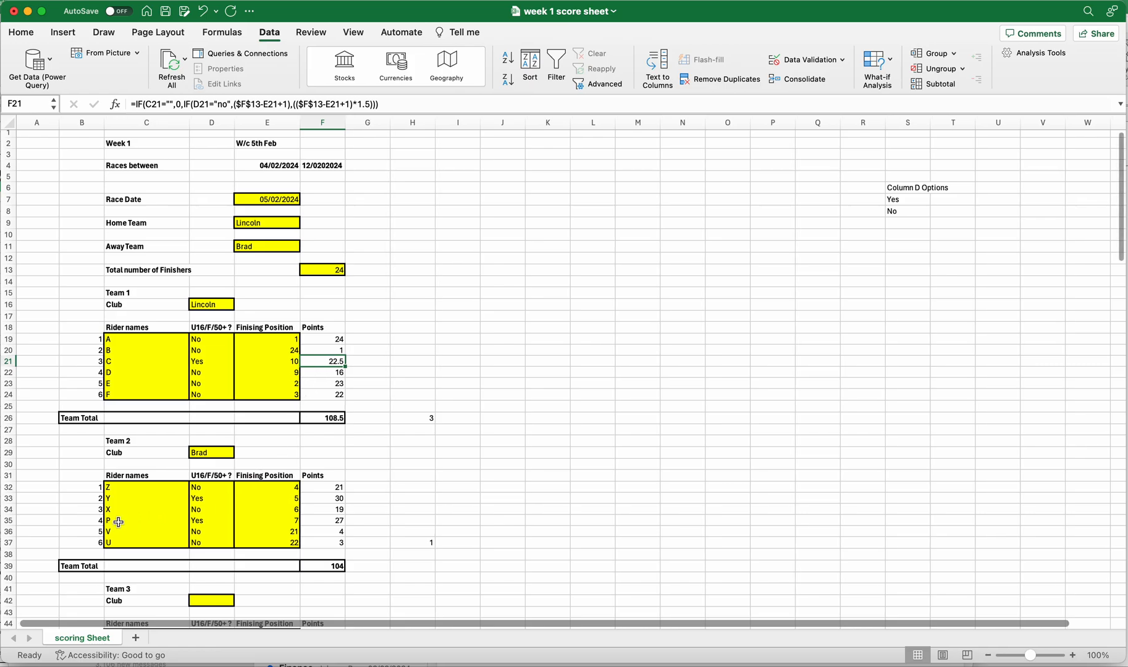
click(148, 521)
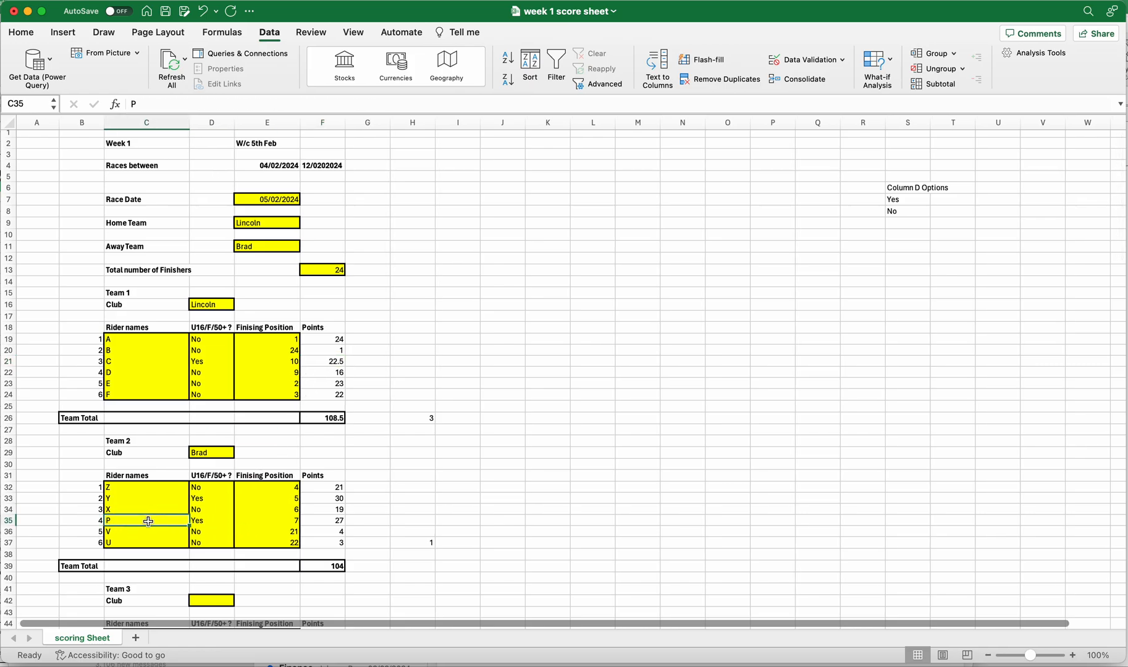
click(337, 521)
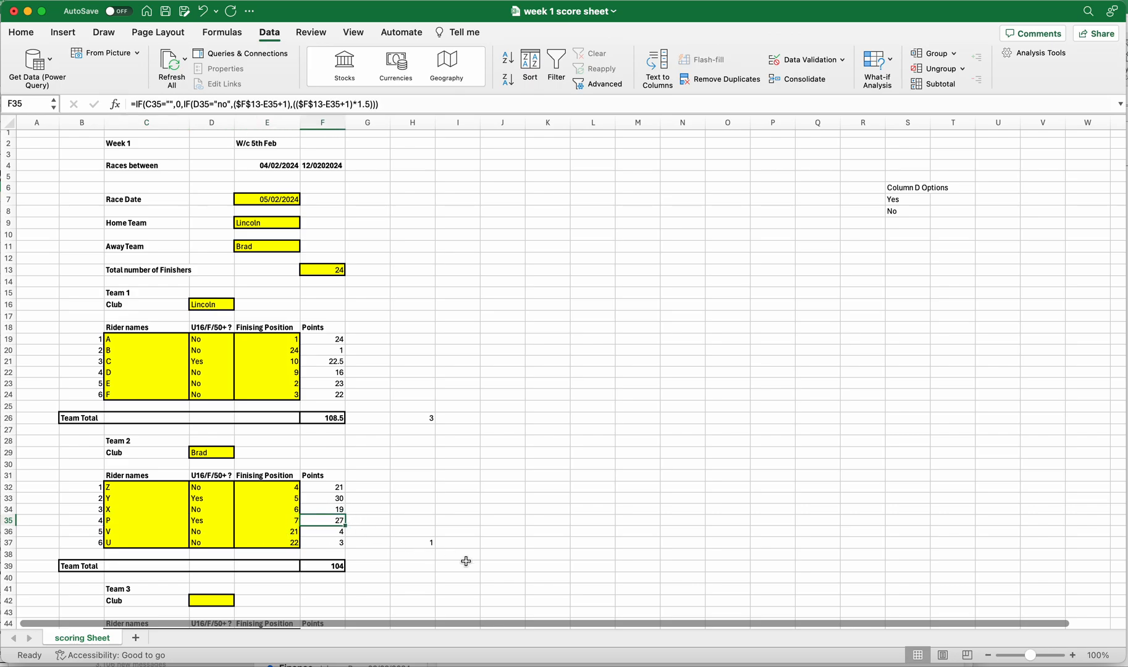
click(293, 339)
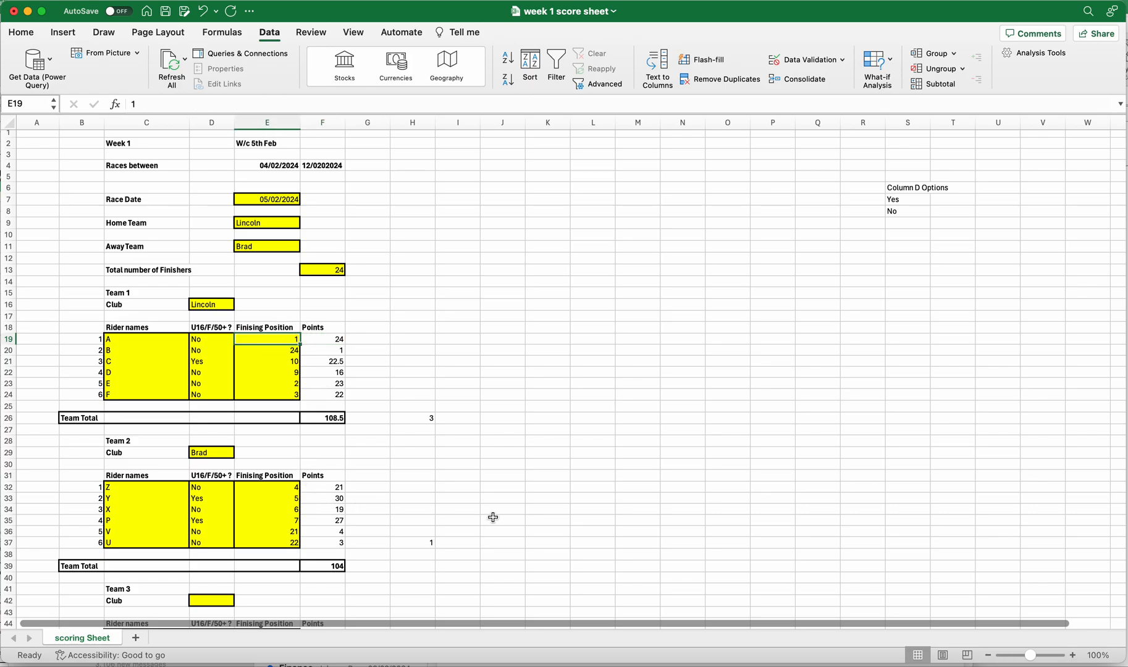